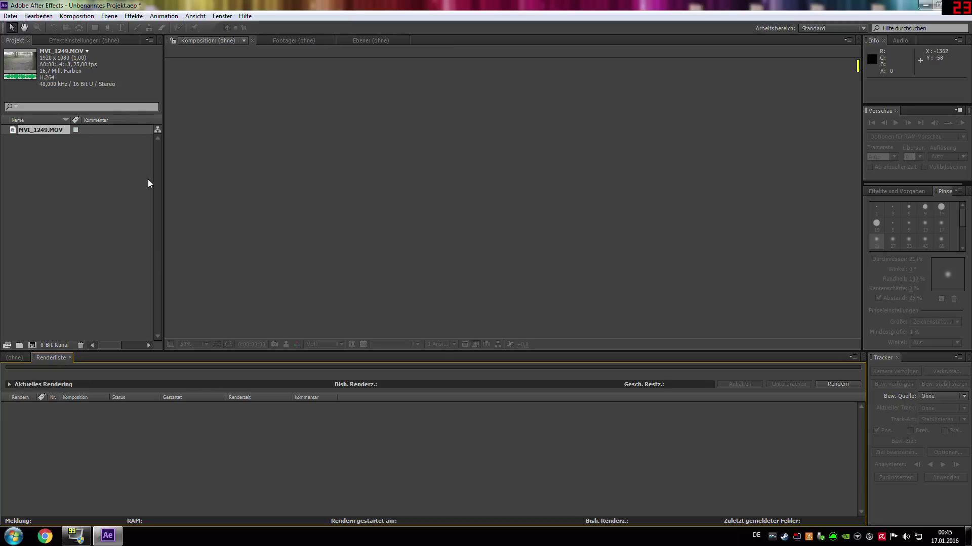
Create the MVI_1249 composition from the MVI_1249.MOV footage clip.
mouse_move(59, 133)
left_mouse_down()
mouse_move(69, 333)
mouse_move(32, 346)
left_mouse_up()
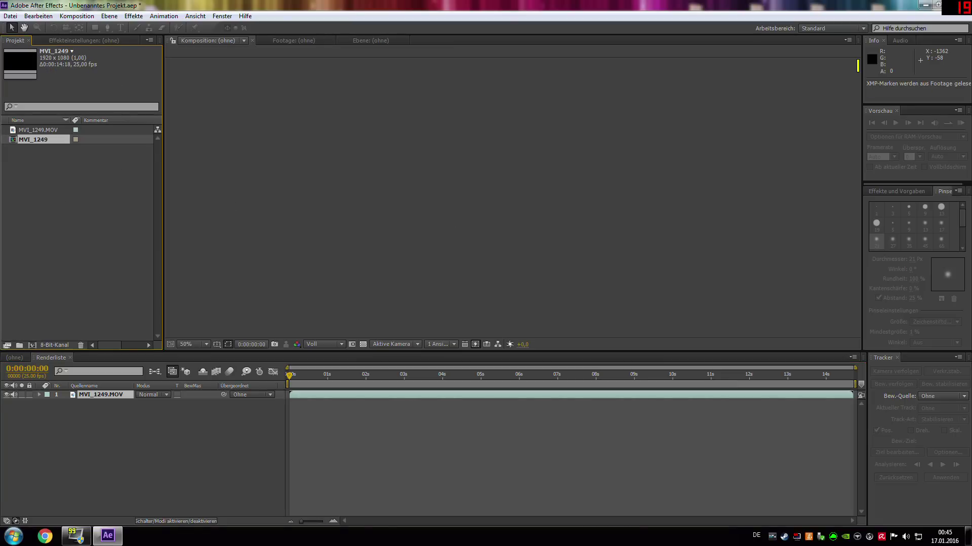
left_click(110, 15)
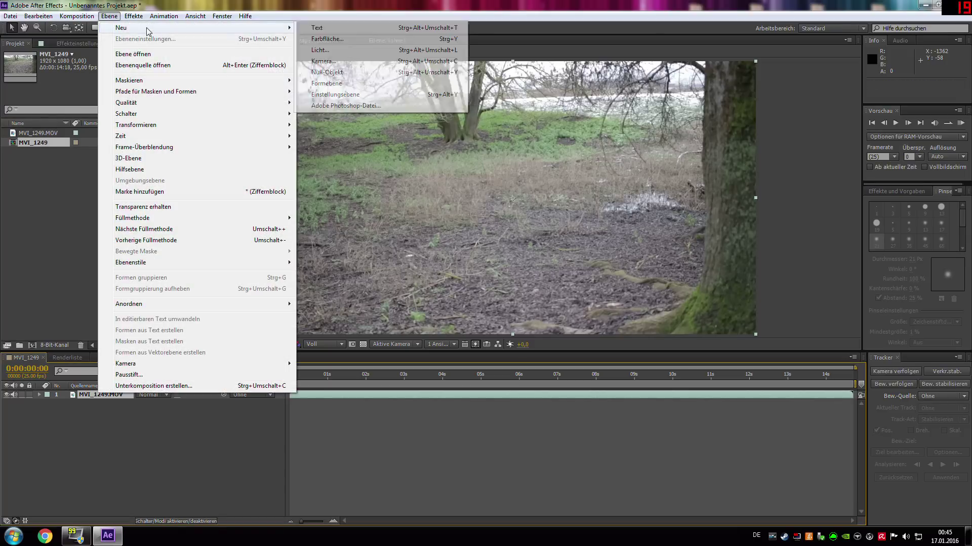
Set the work-area end at 0:00:08:12 and trim the MVI_1249 comp to the work area.
left_click(316, 392)
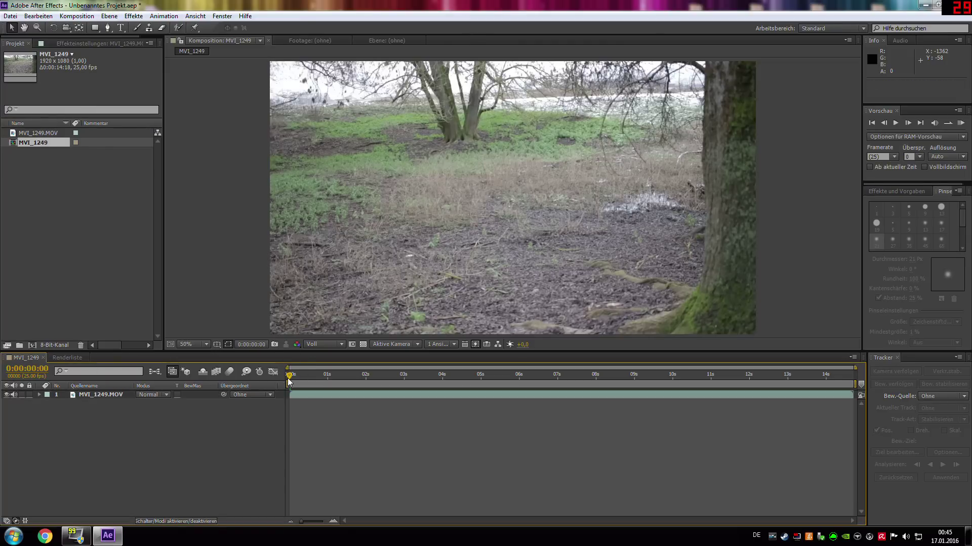
left_click_drag(307, 376, 479, 381)
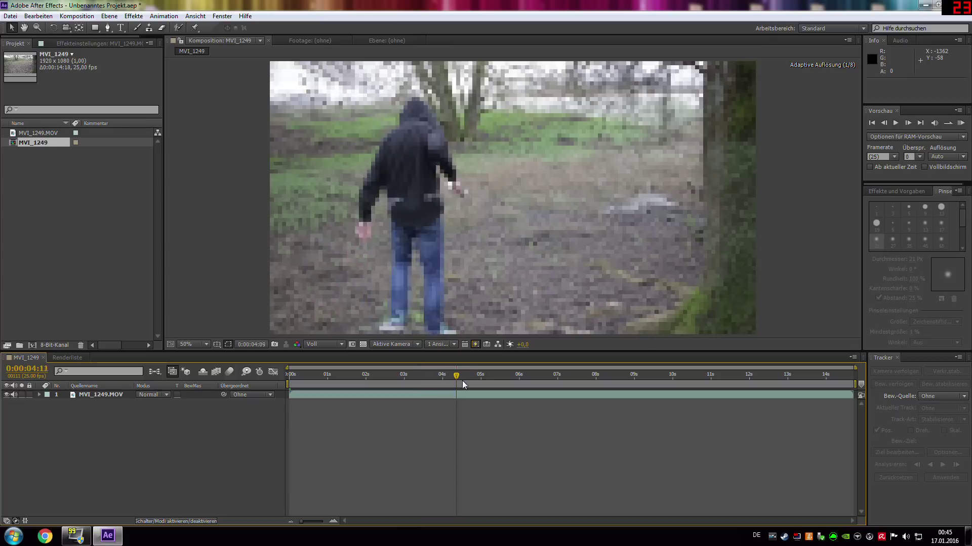
left_click_drag(479, 381, 614, 378)
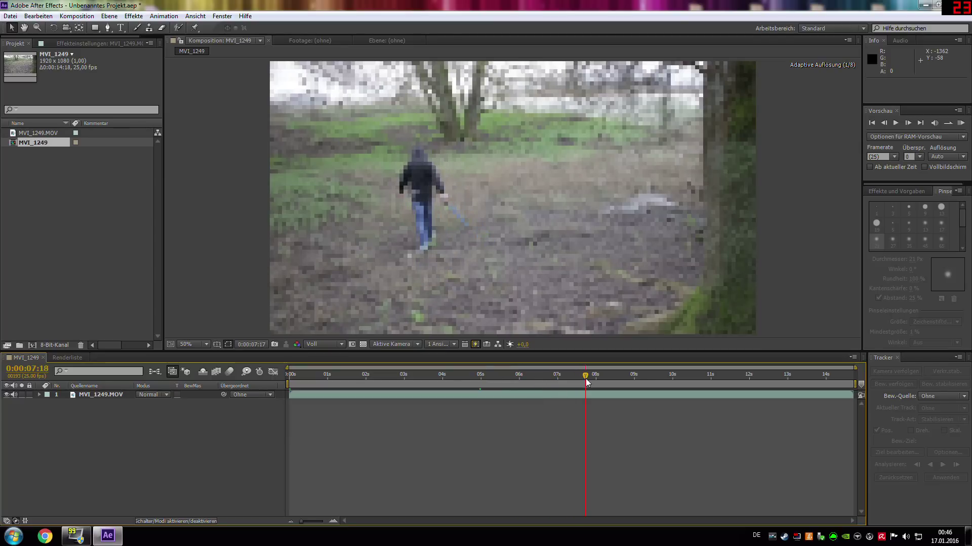
key("n")
right_click(591, 388)
left_click(642, 412)
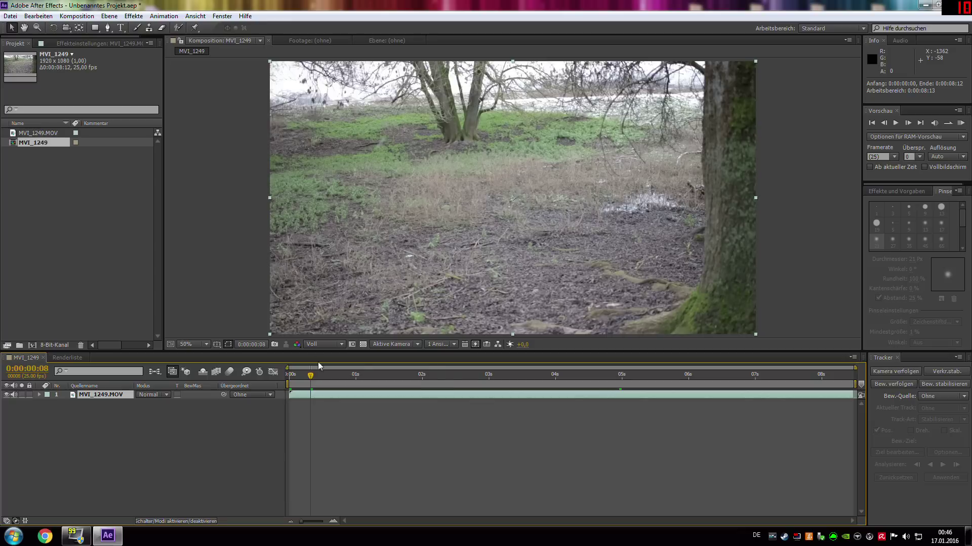
left_click(109, 16)
Add a 1920×1080 white (FFFFFF) solid, Weiße Farbfläche 1, and hide it to see the footage.
mouse_move(116, 28)
left_click(317, 39)
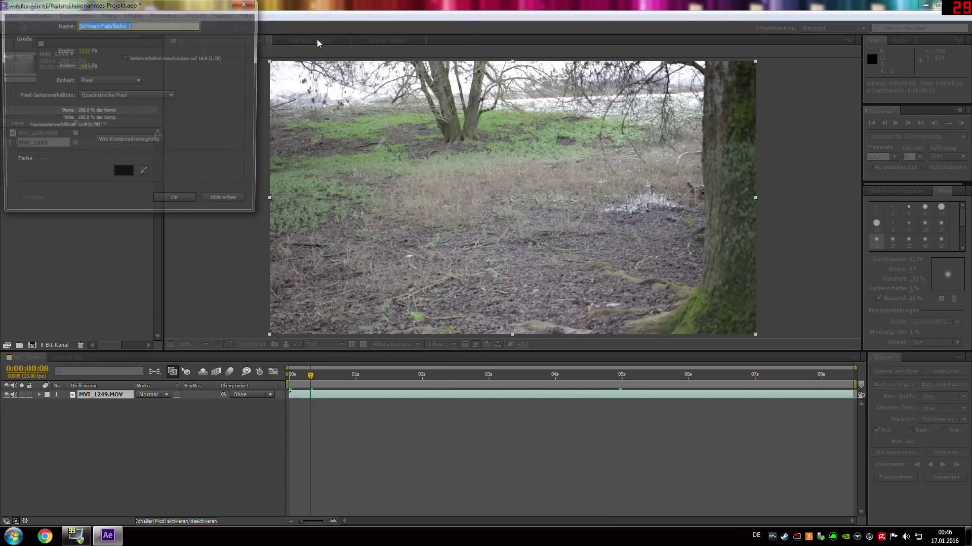
left_click(123, 173)
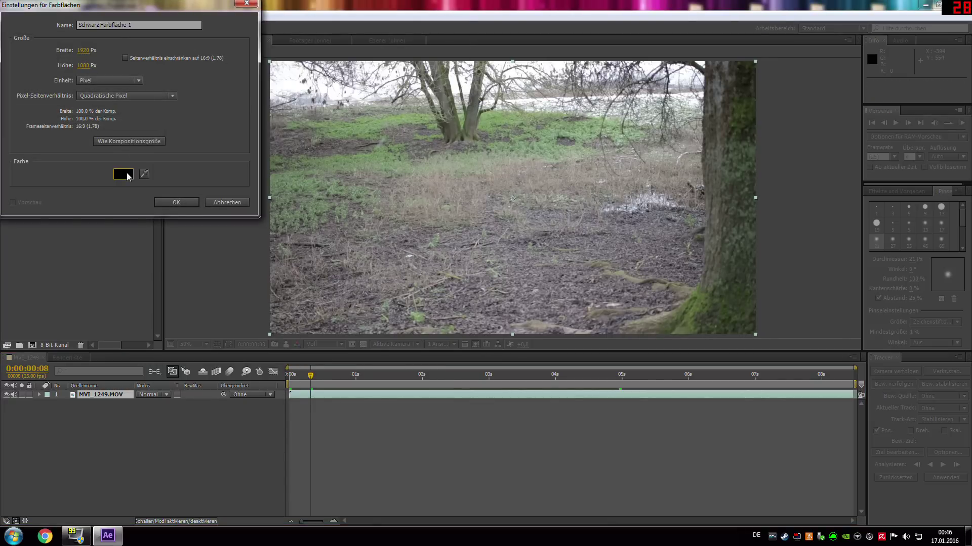
left_click_drag(106, 95, 1, 16)
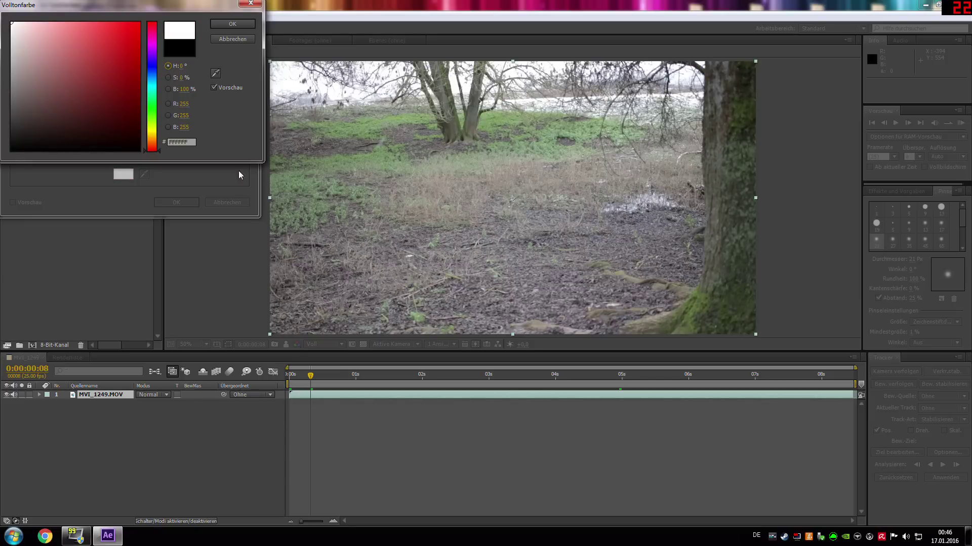
left_click(220, 24)
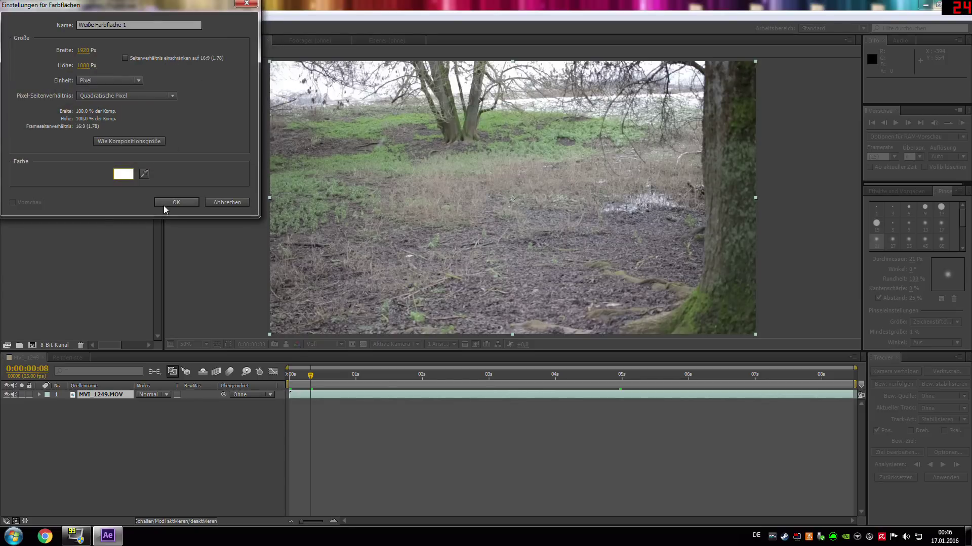
left_click(163, 204)
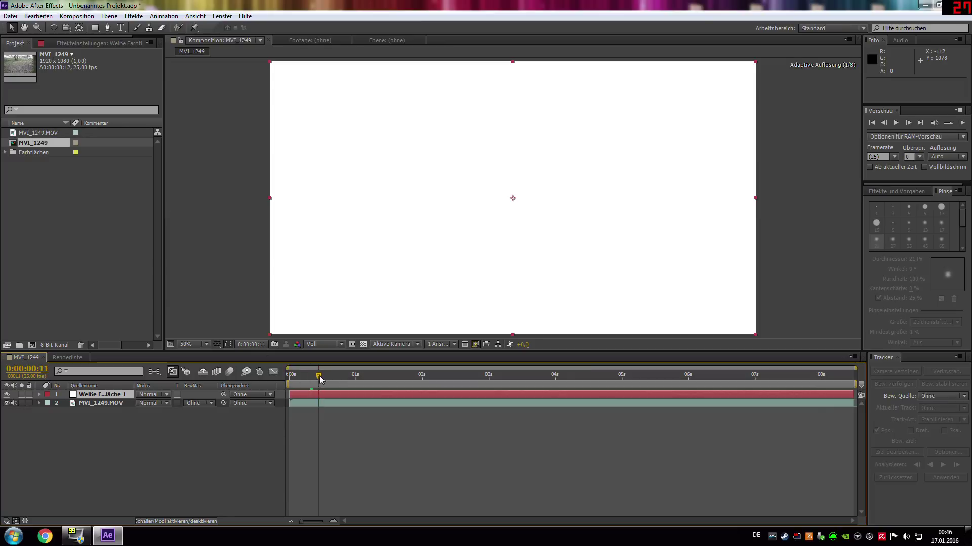
left_click(7, 395)
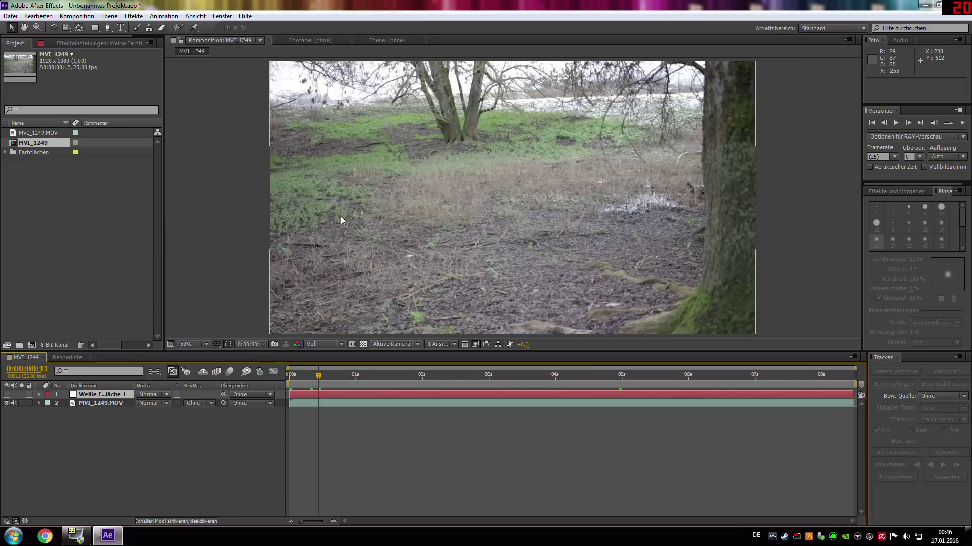
left_click_drag(318, 376, 557, 377)
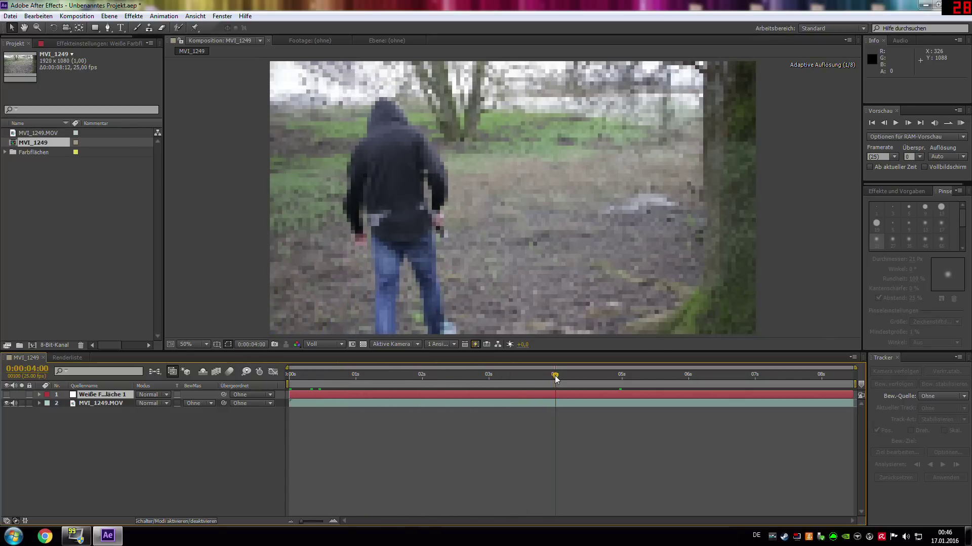
At 0:00:04:17, draw a four-point mask around the knife blade on the white solid.
left_click_drag(557, 376, 575, 375)
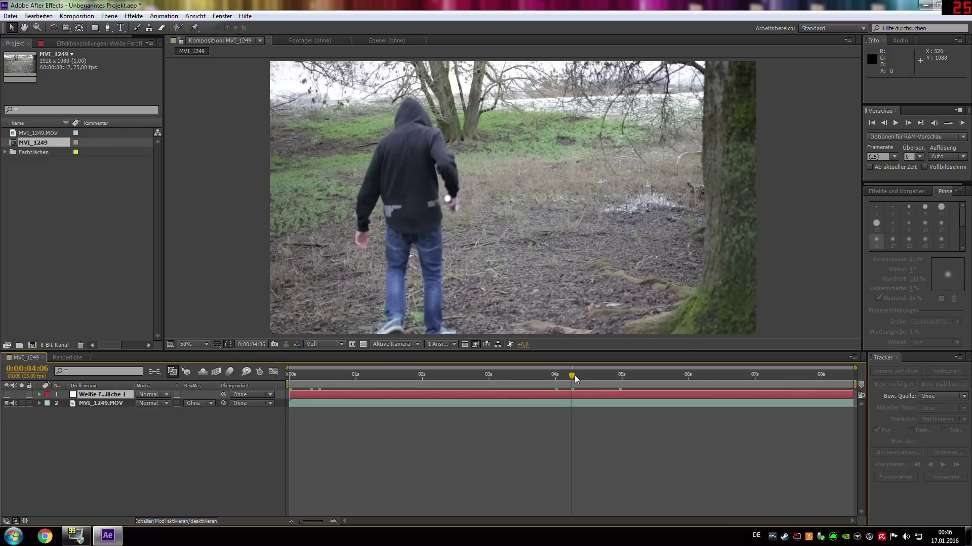
left_click(907, 125)
left_click(907, 125)
left_click(907, 125)
key("g")
scroll(496, 208, "up", 7)
scroll(512, 198, "down", 5)
scroll(512, 198, "down", 5)
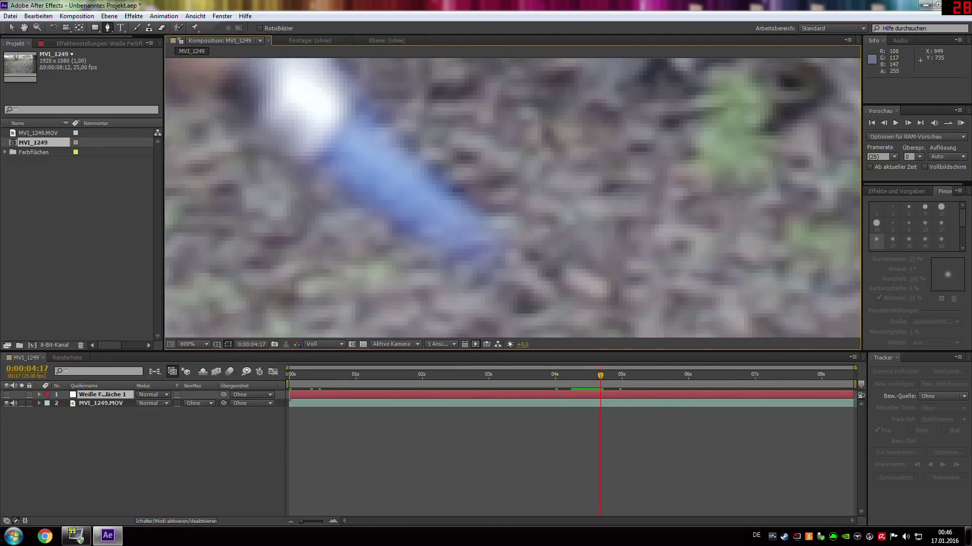
left_click(499, 232)
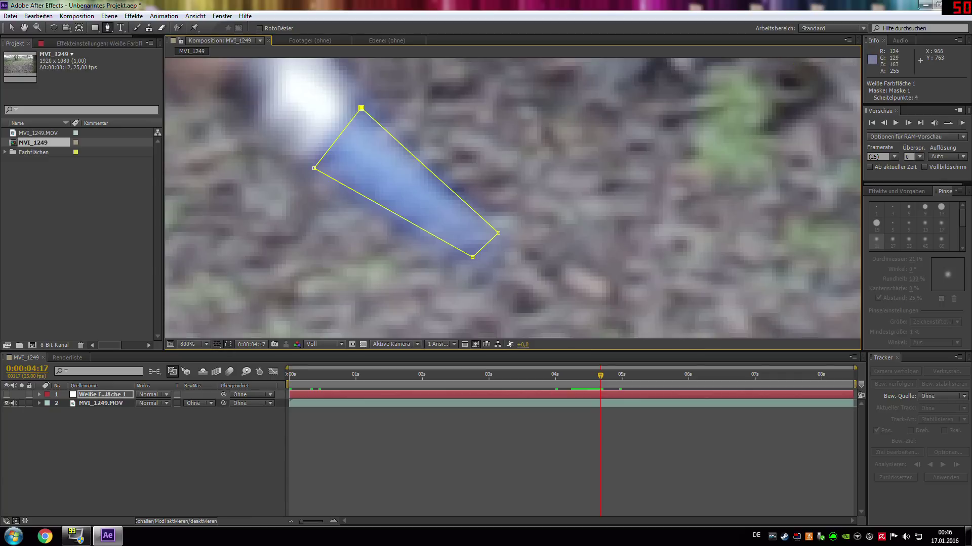
key("comma")
key("comma")
key("comma")
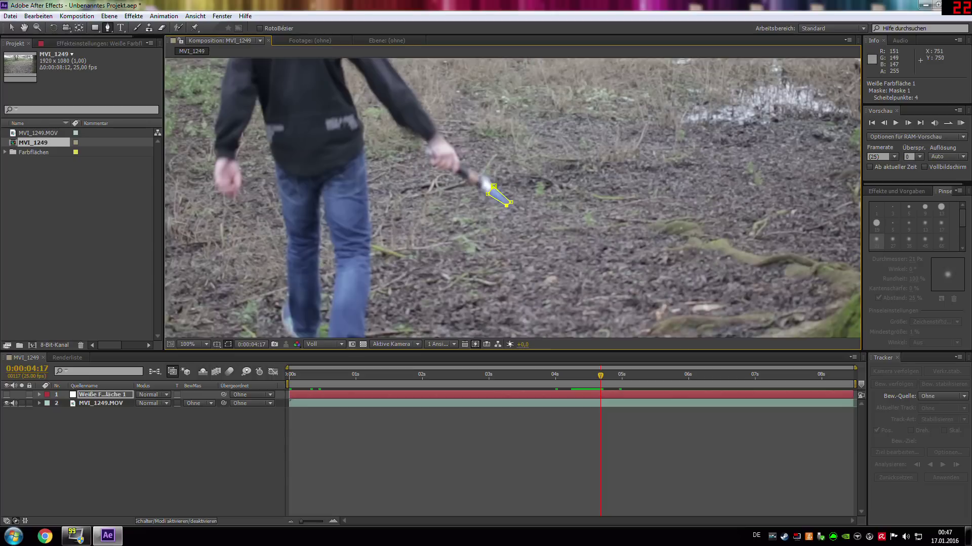
key("comma")
key("comma")
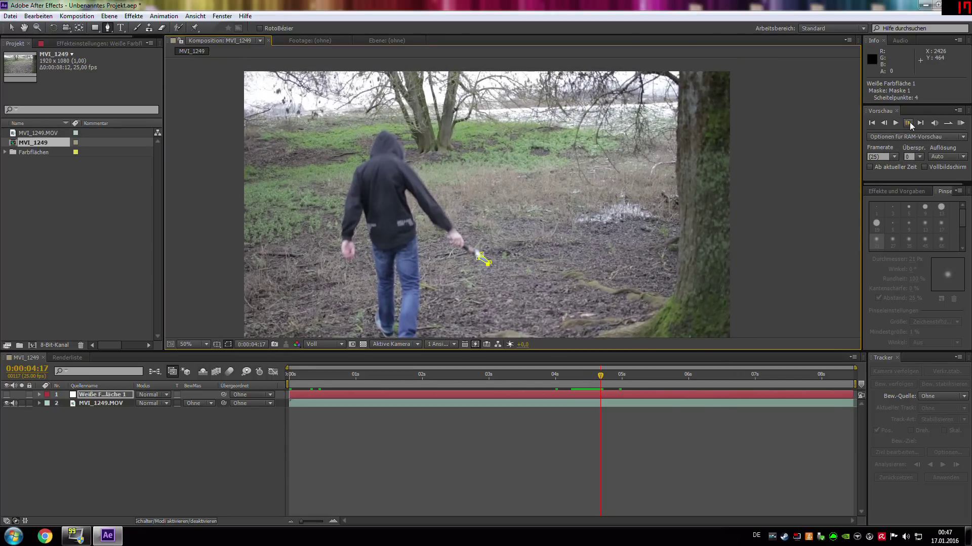
Expand Maske 1 and set a Maskenpfad keyframe at 0:00:04:17.
left_click(84, 395)
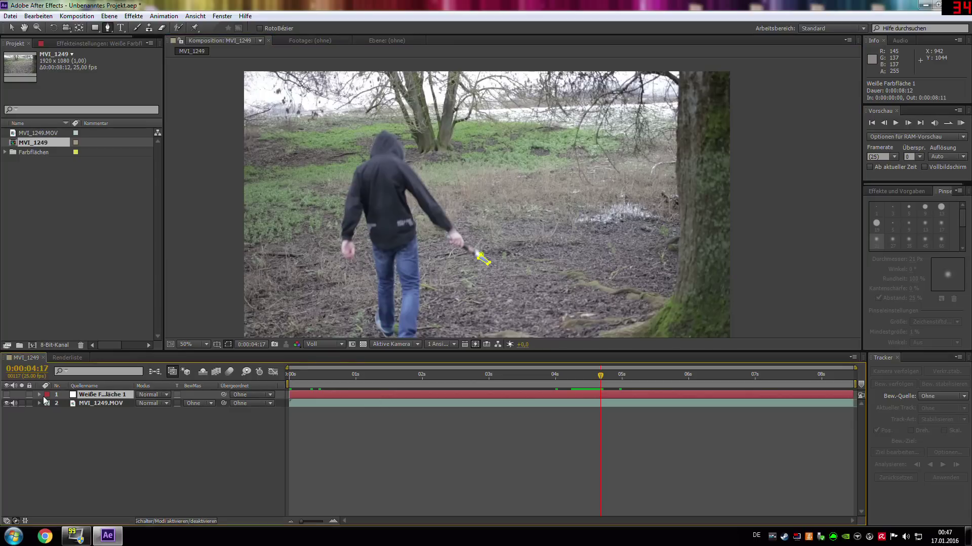
left_click(39, 394)
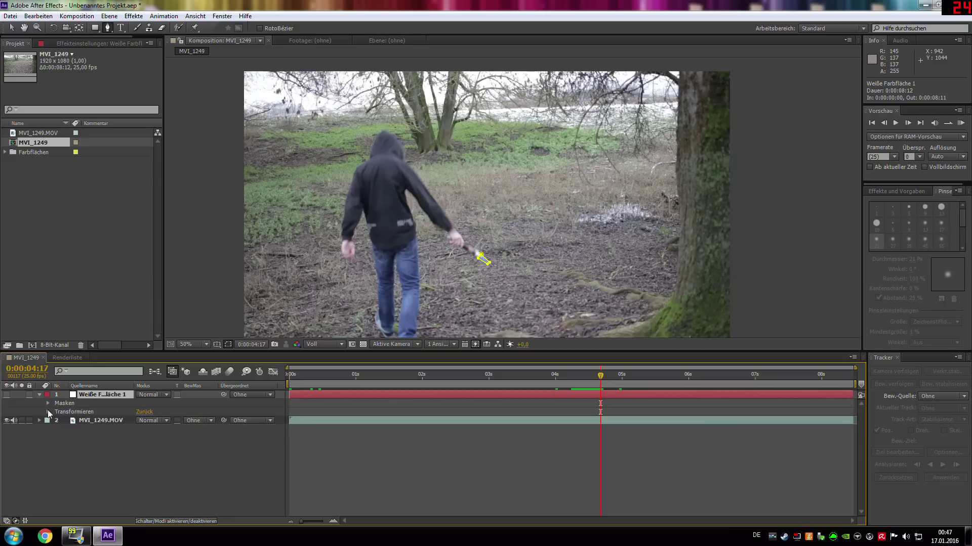
left_click(48, 404)
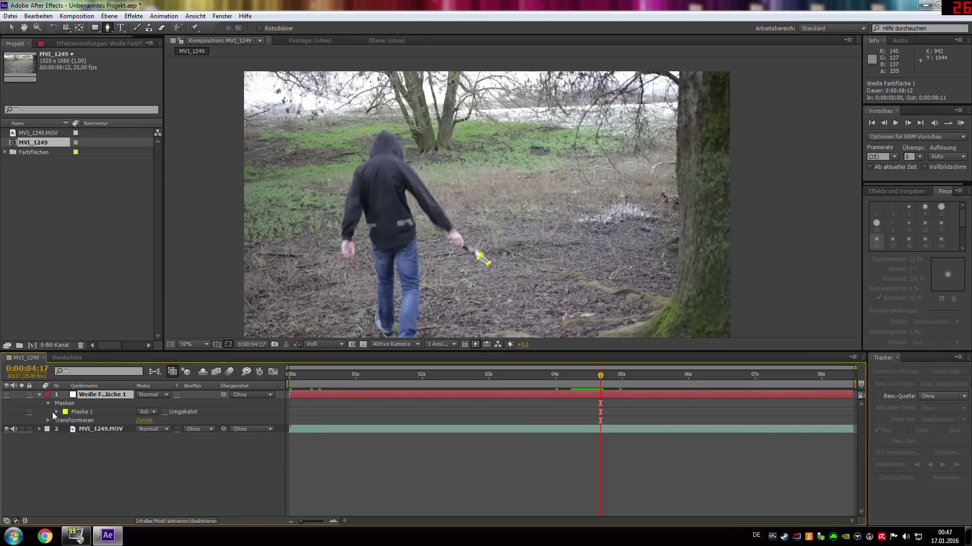
left_click(56, 412)
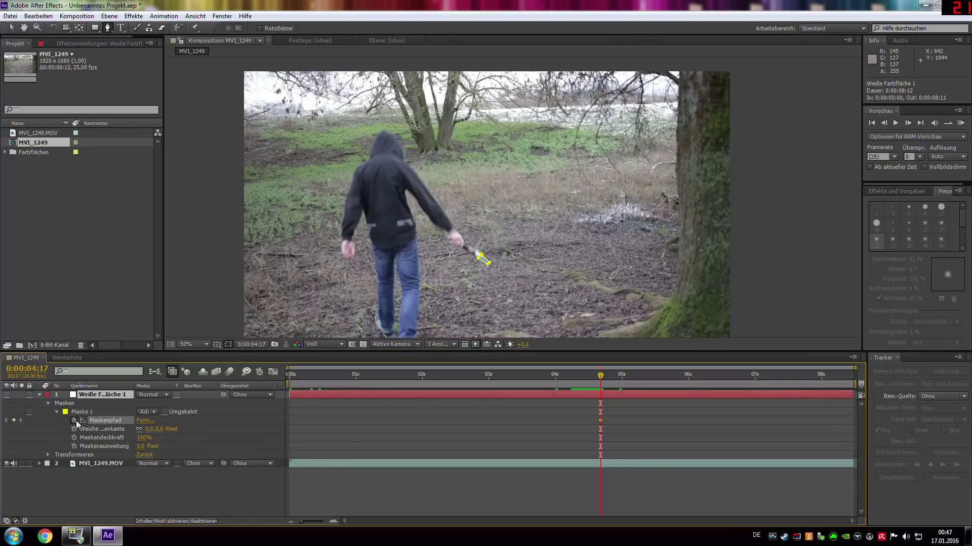
left_click(84, 411)
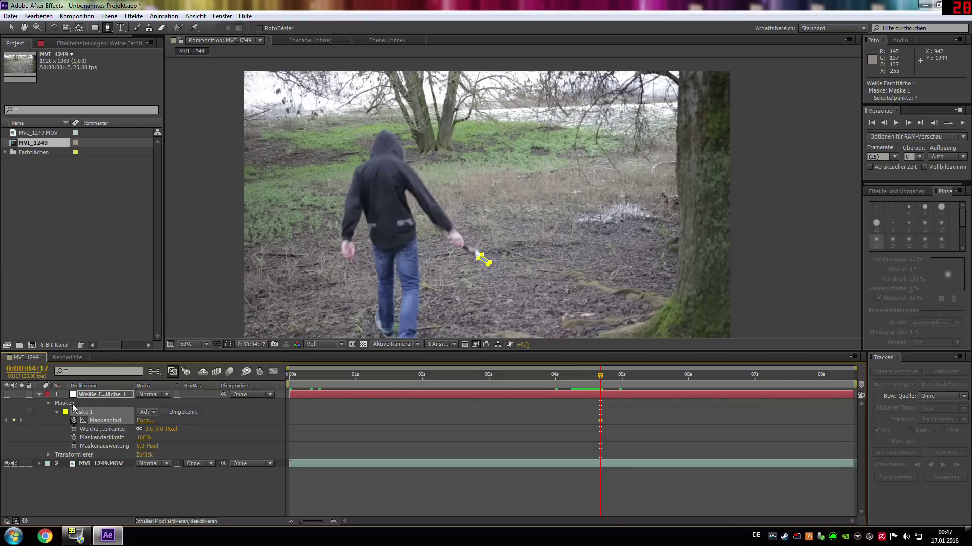
left_click(92, 398)
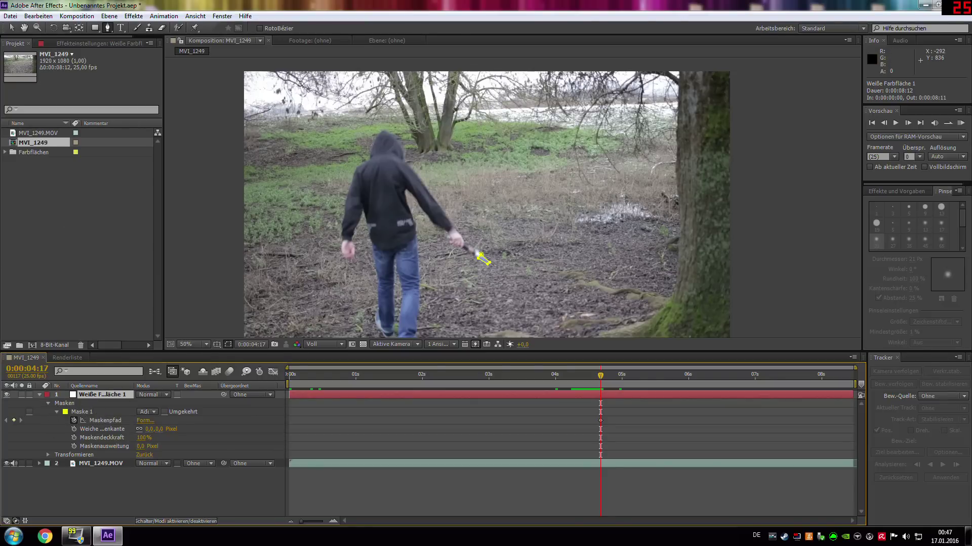
scroll(474, 283, "up", 4)
scroll(474, 282, "down", 4)
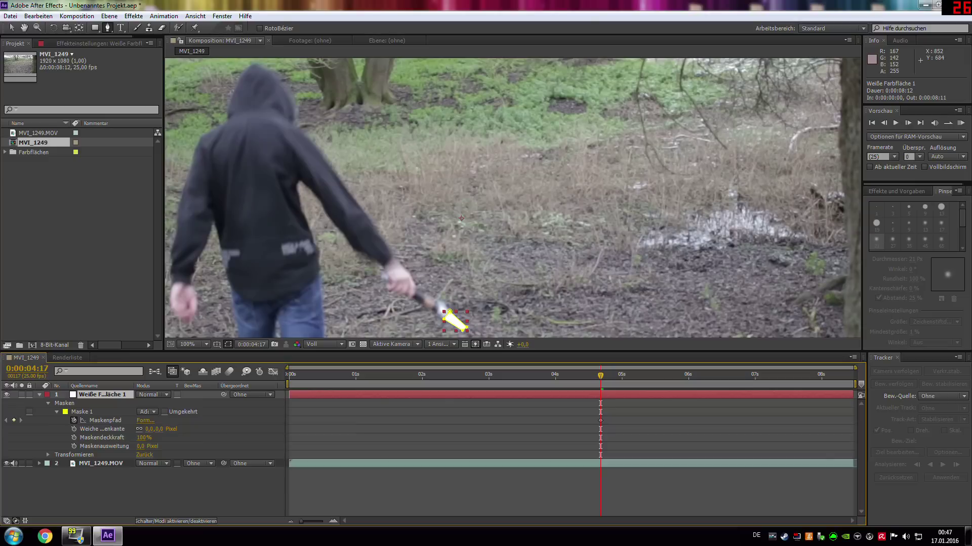
Step through the frames, reshaping Maske 1 to follow the blade until about 0:00:07:15.
scroll(390, 242, "up", 1)
scroll(391, 242, "up", 1)
scroll(512, 197, "up", 2)
key("Page_Down")
key("Page_Down")
key("Page_Down")
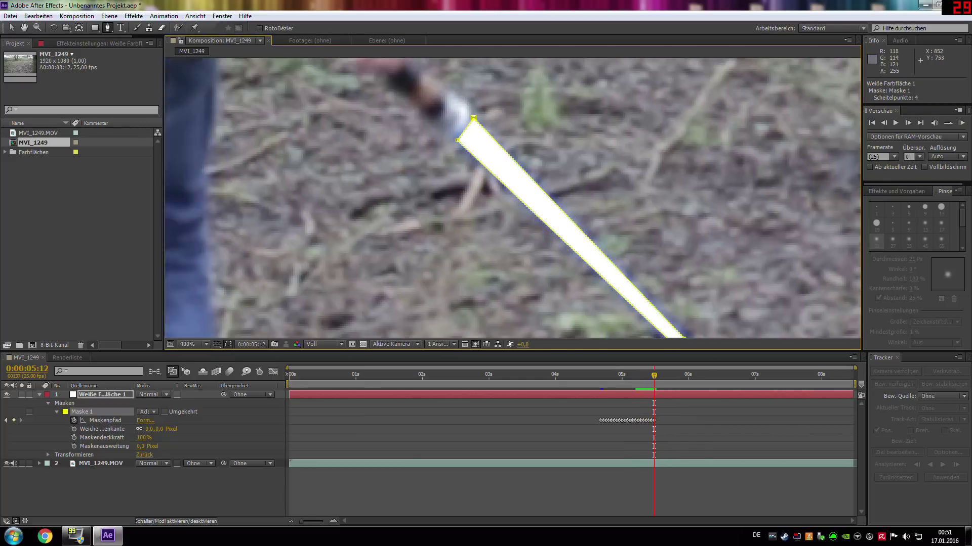
key("comma")
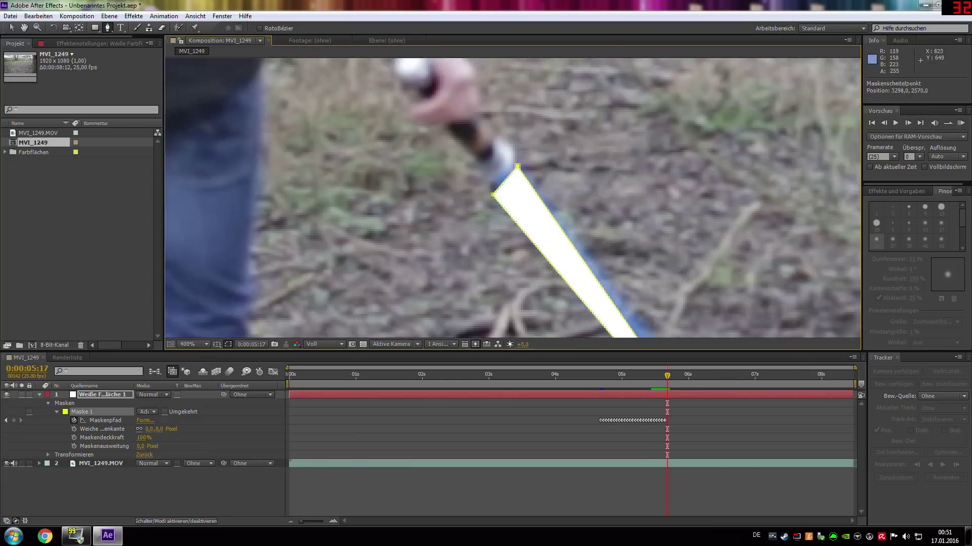
key("period")
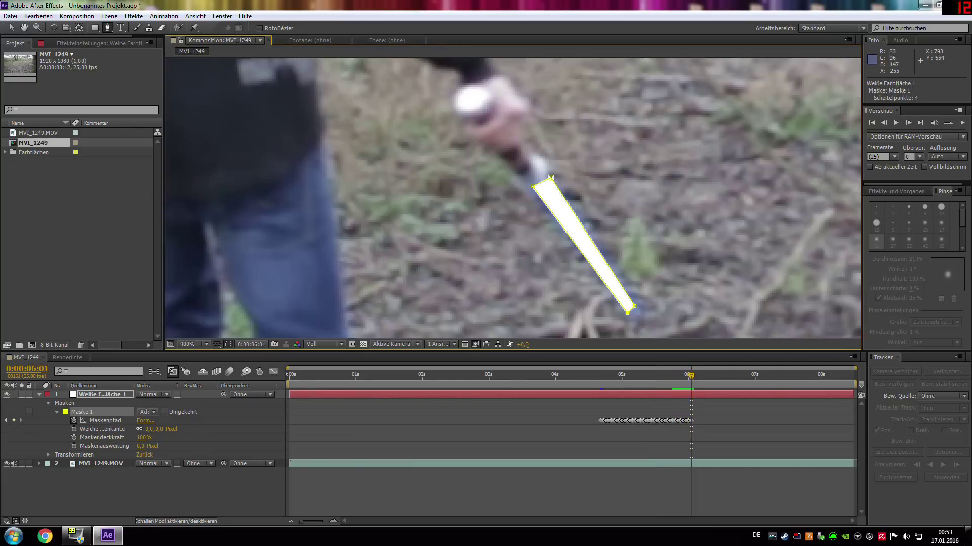
key("period")
key("comma")
key("comma")
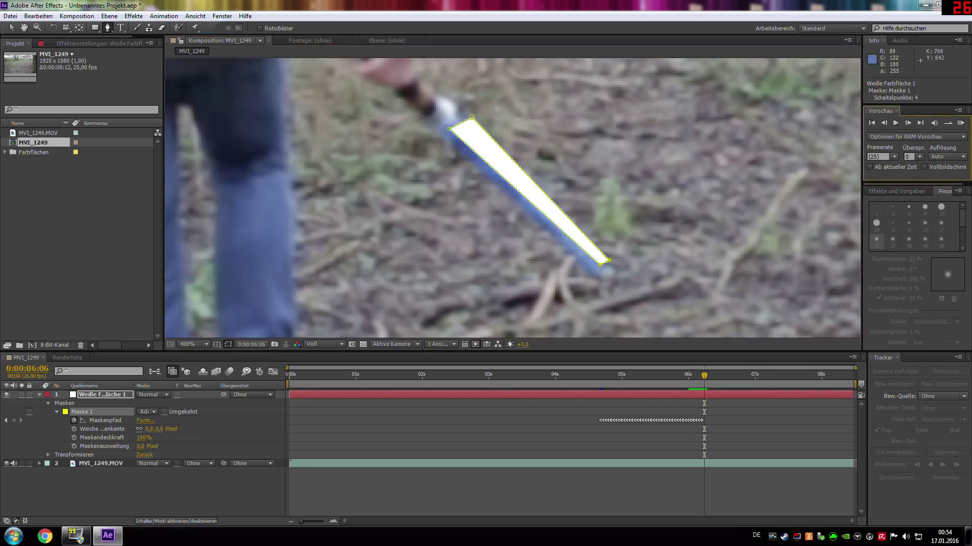
key("period")
key("comma")
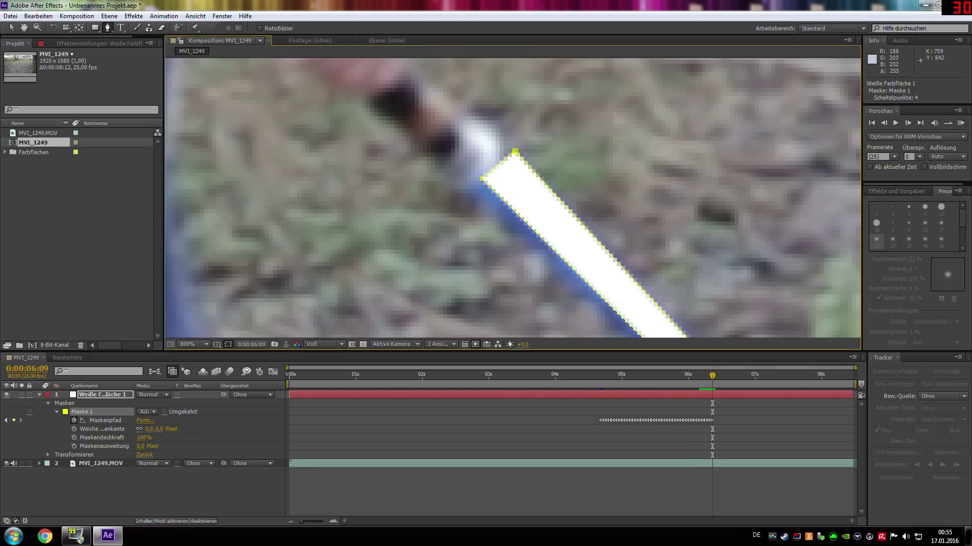
key("period")
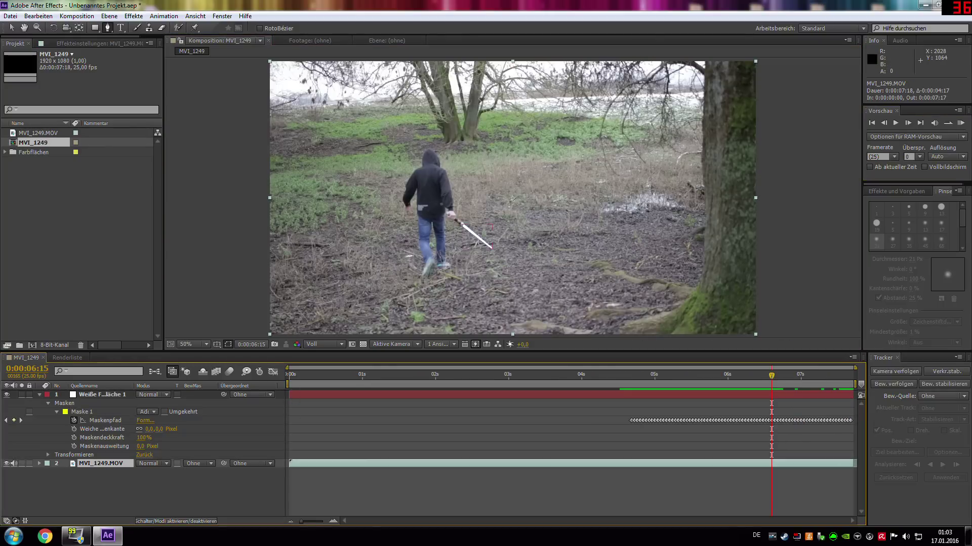
Trim the blade solid to start at its first mask keyframe, then preview from 0 to 04:21.
left_click_drag(289, 395, 640, 394)
left_click(630, 402)
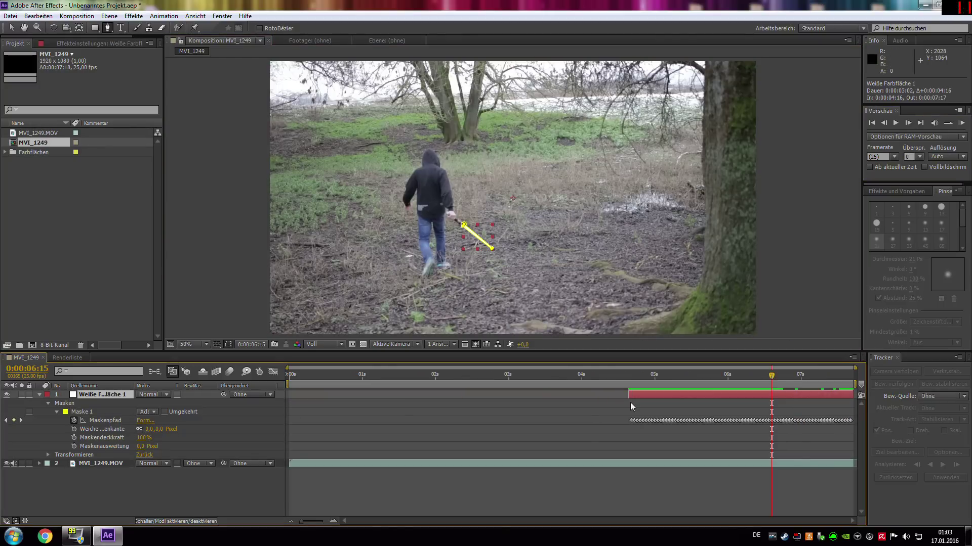
left_click_drag(581, 375, 289, 375)
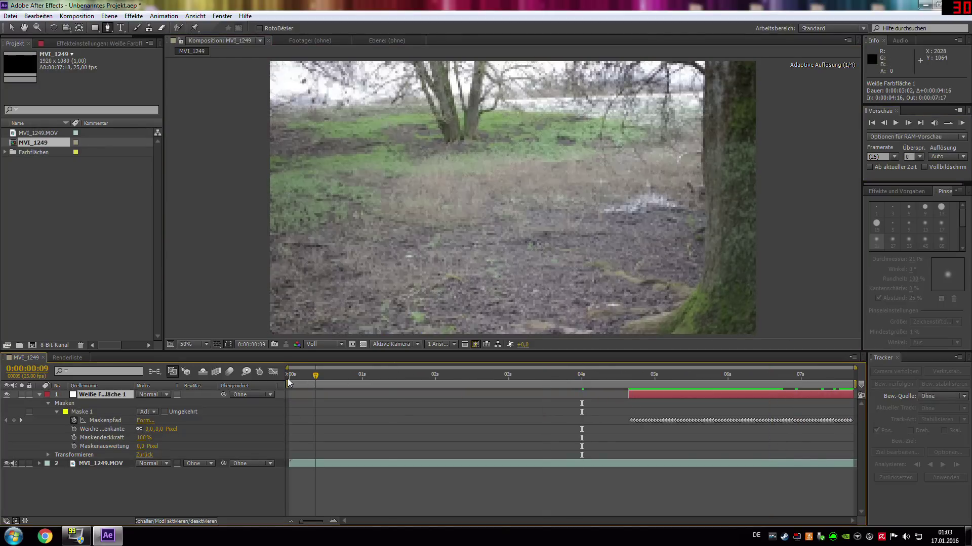
left_click(894, 124)
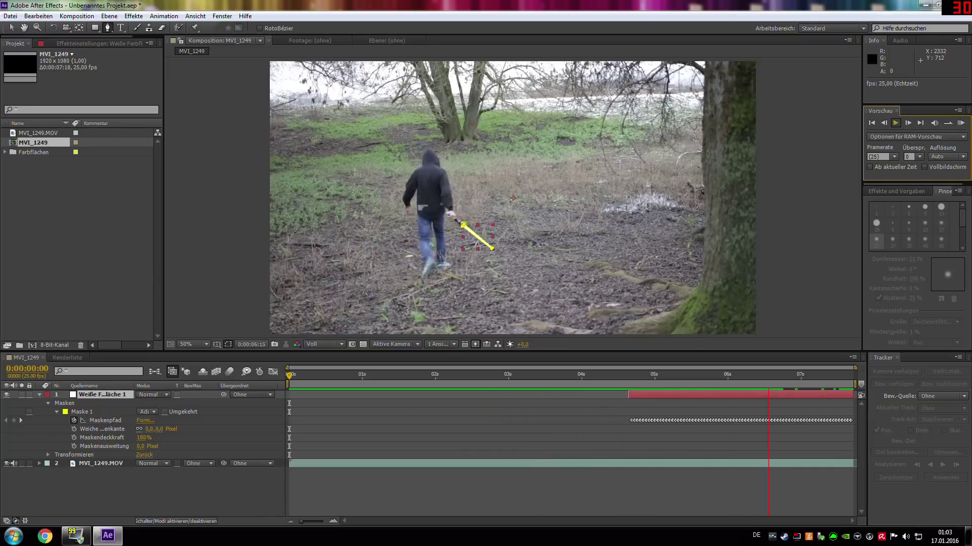
left_click(643, 375)
left_click(109, 16)
Create a black solid named Schwarz.
mouse_move(120, 29)
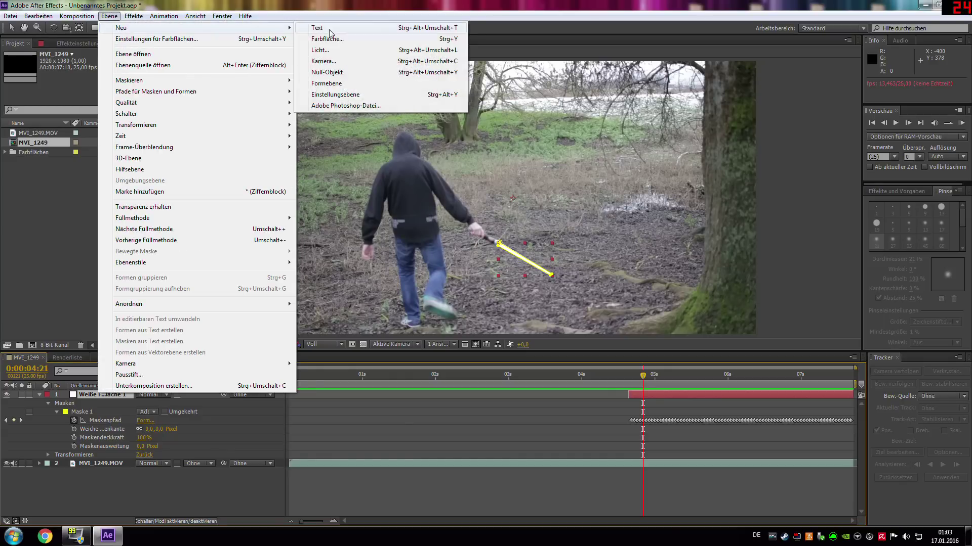
left_click(332, 39)
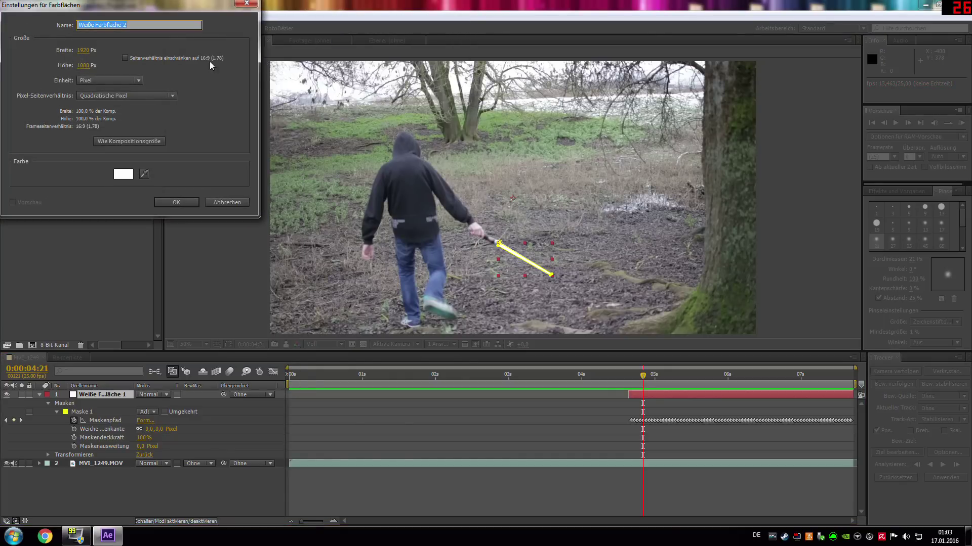
left_click(122, 174)
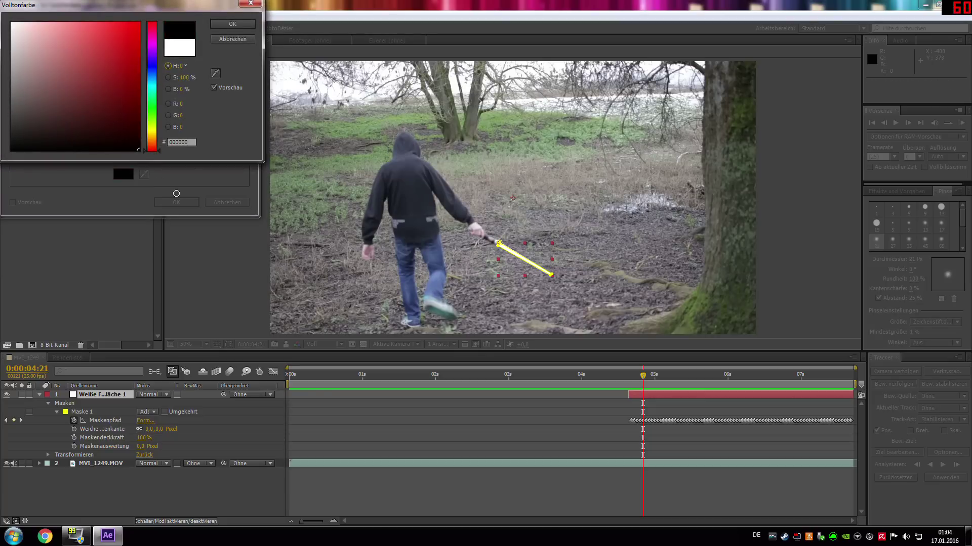
left_click(223, 23)
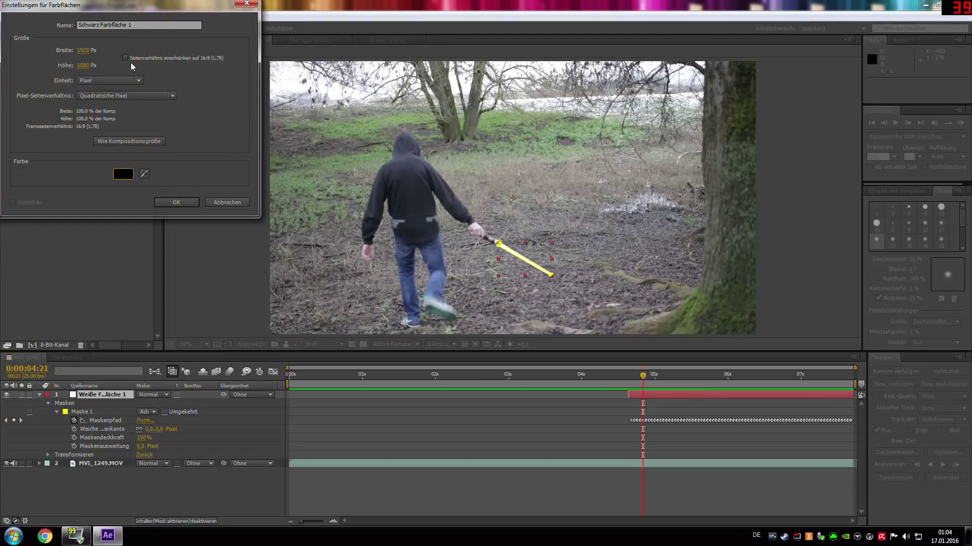
left_click_drag(112, 25, 133, 25)
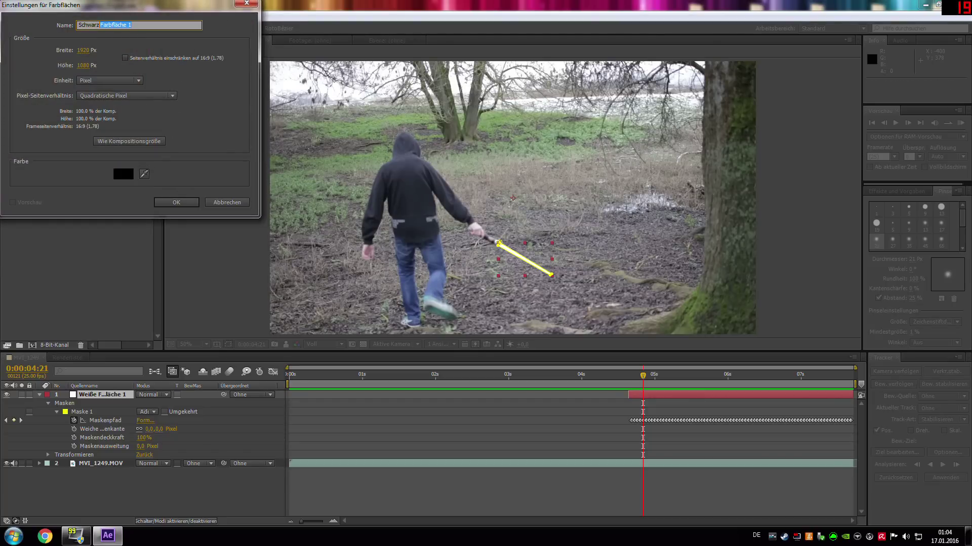
key("Return")
Move Schwarz beneath the blade solid, collapse the blade layer, and duplicate it.
left_click_drag(91, 395, 91, 469)
left_click_drag(643, 375, 629, 383)
key("ctrl+z")
left_click(601, 380)
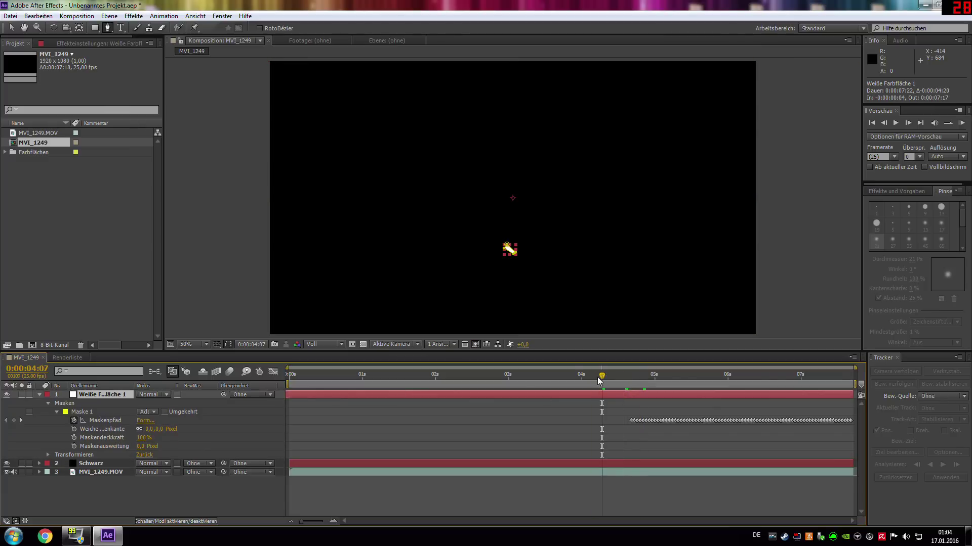
left_click(40, 394)
key("ctrl+d")
key("ctrl+d")
key("ctrl+d")
key("ctrl+d")
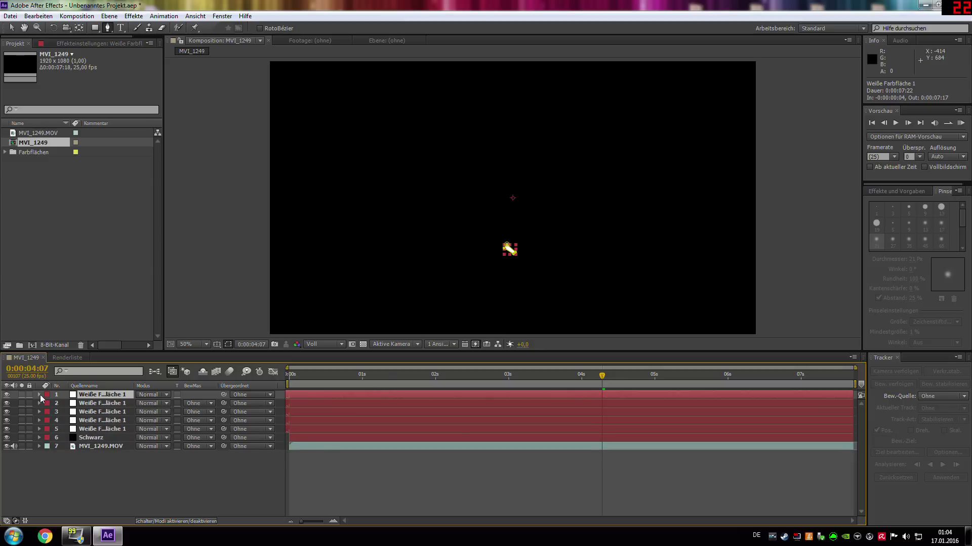
Reveal the first blade copy's mask properties and feather the second copy's mask by 10 px.
key("m")
key("m")
type("3")
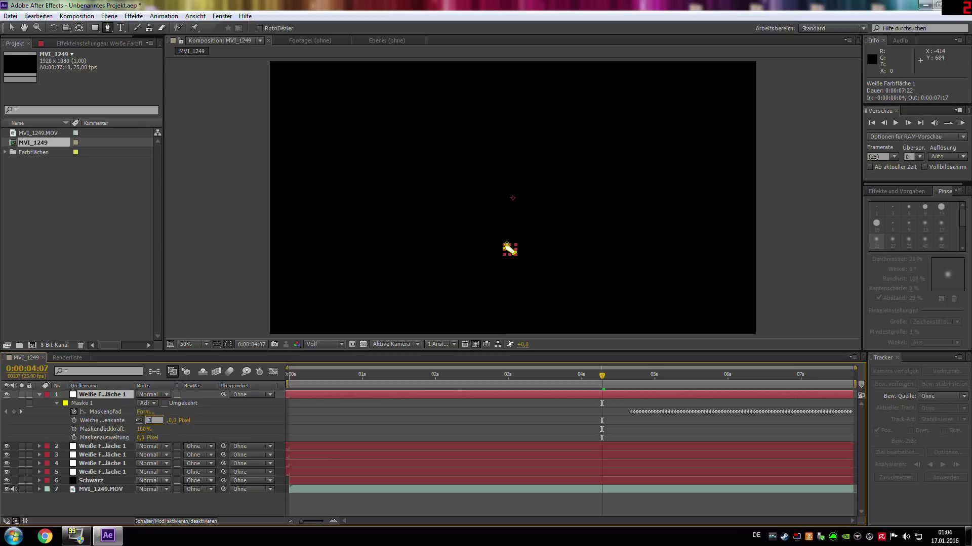
key("Return")
left_click(95, 448)
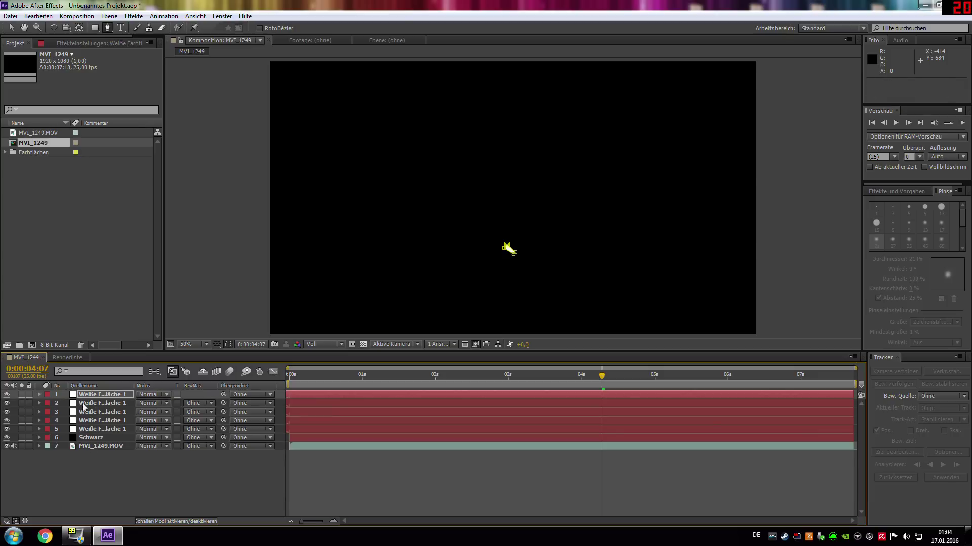
key("m")
key("m")
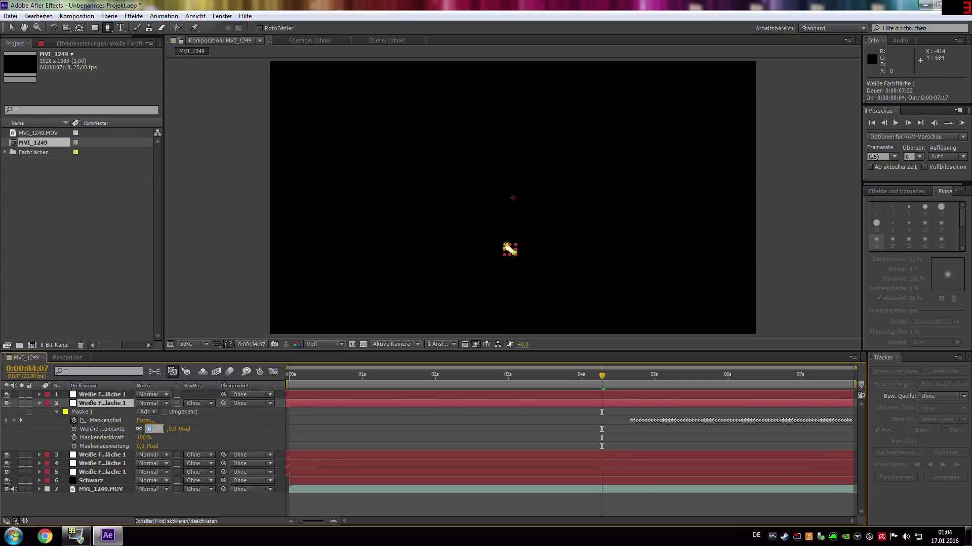
key("Return")
left_click(39, 403)
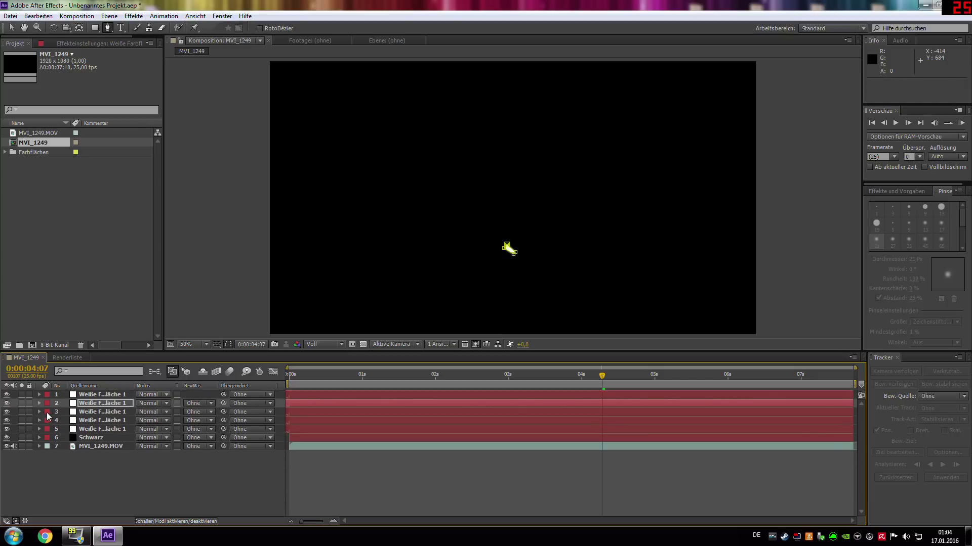
key("F2")
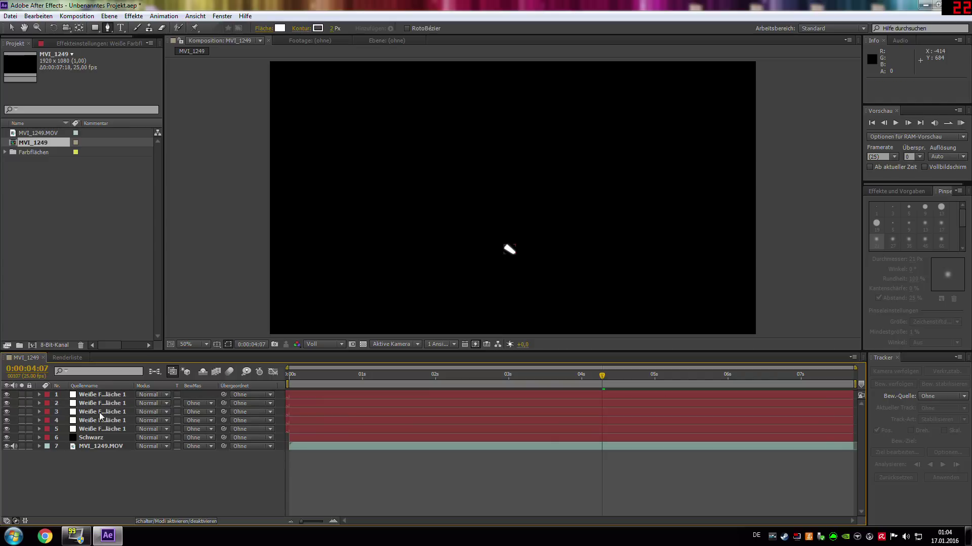
Feather the third and fourth blade copies to 30 and 60 px, then preview the glow.
left_click(99, 412)
key("m")
key("m")
key("F2")
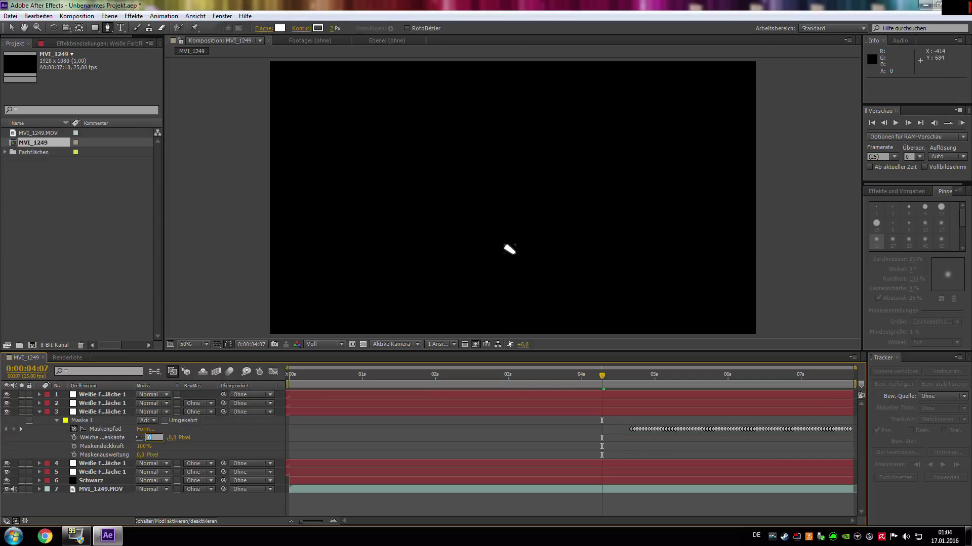
type("0")
key("Return")
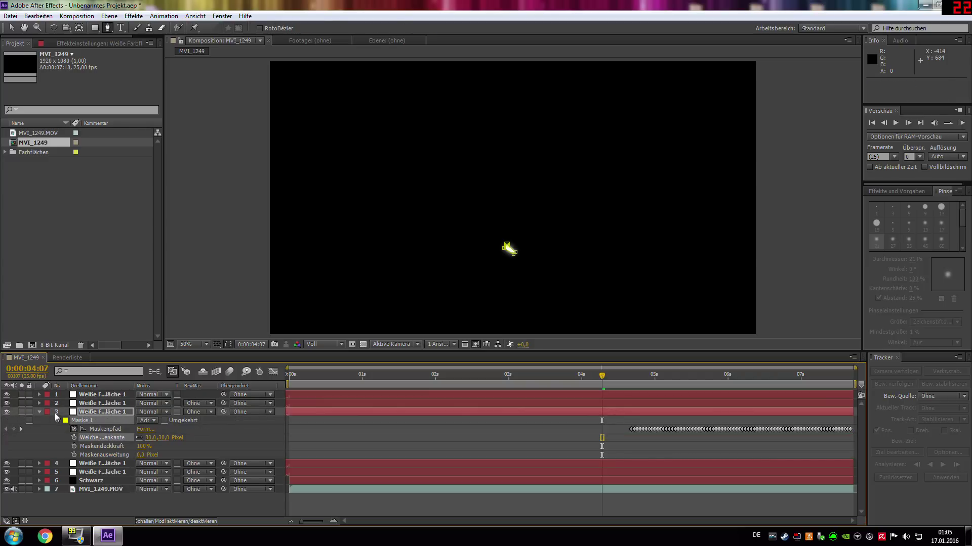
key("m")
key("m")
key("ctrl+Down")
key("m")
key("m")
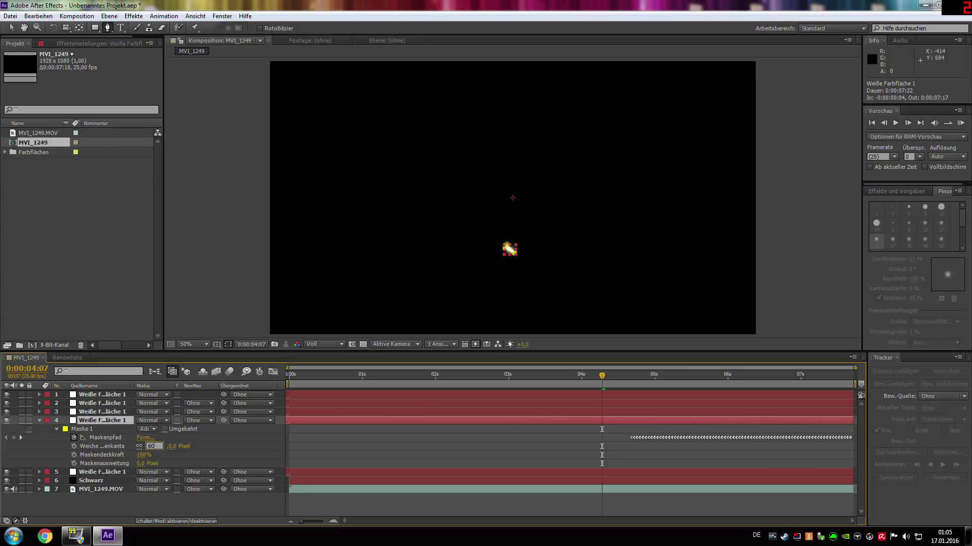
key("Return")
key("m")
key("m")
key("ctrl+Down")
key("m")
key("m")
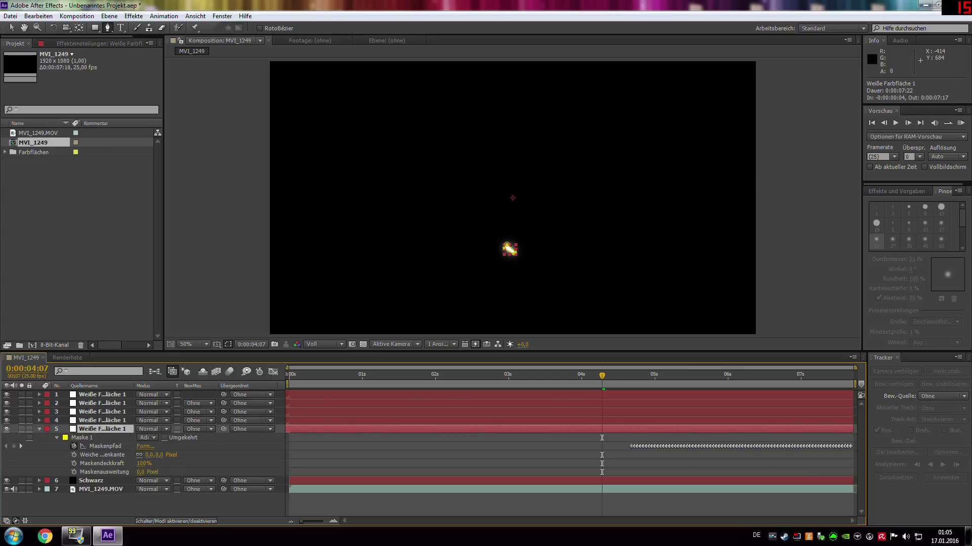
left_click(101, 429)
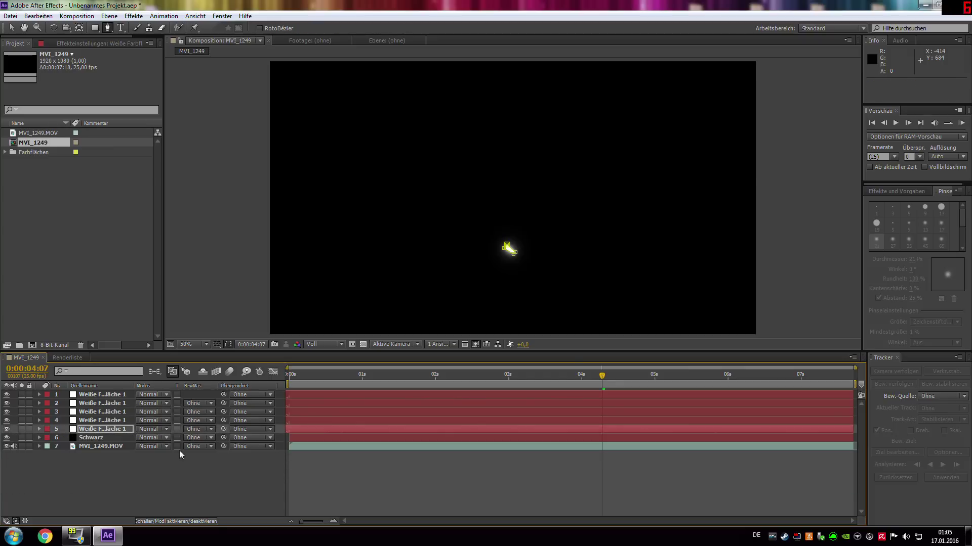
key("space")
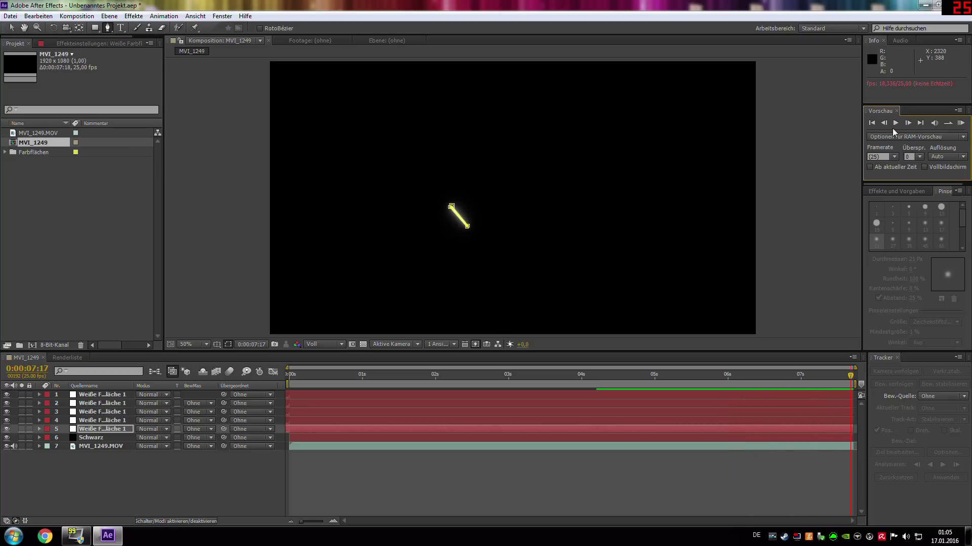
Delete the MVI_1249.MOV layer and precompose the six remaining layers as Laserschwert.
left_click(99, 448)
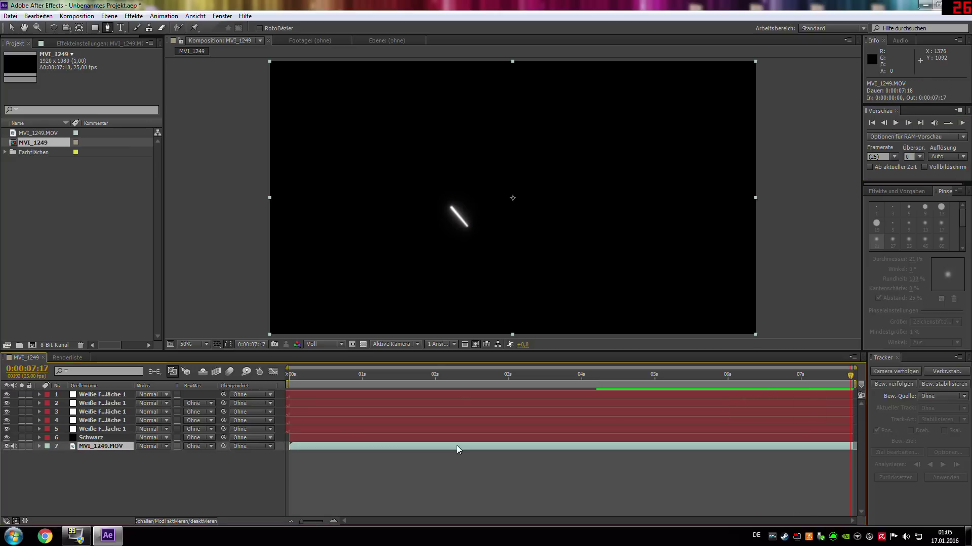
key("Delete")
left_click_drag(76, 452, 117, 392)
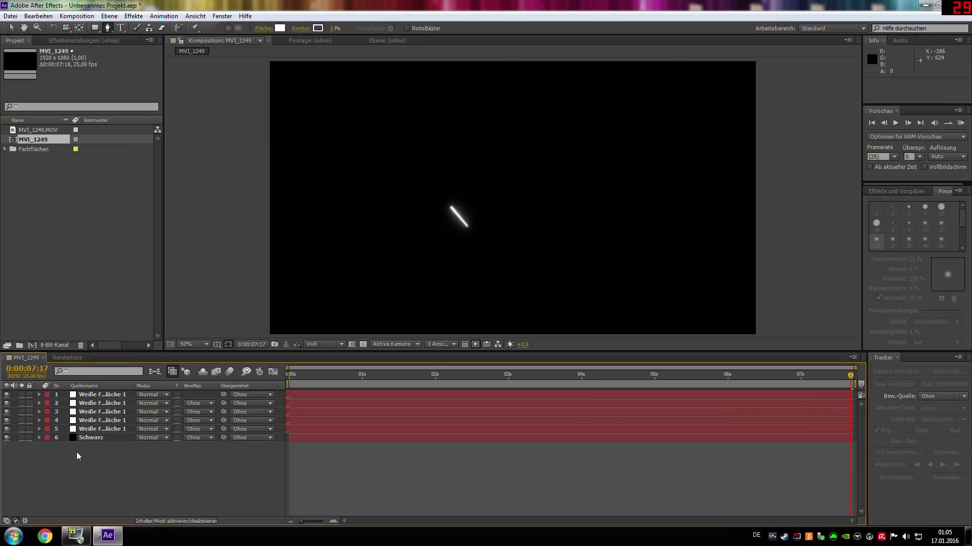
right_click(127, 424)
left_click(168, 334)
type("Laserschwert")
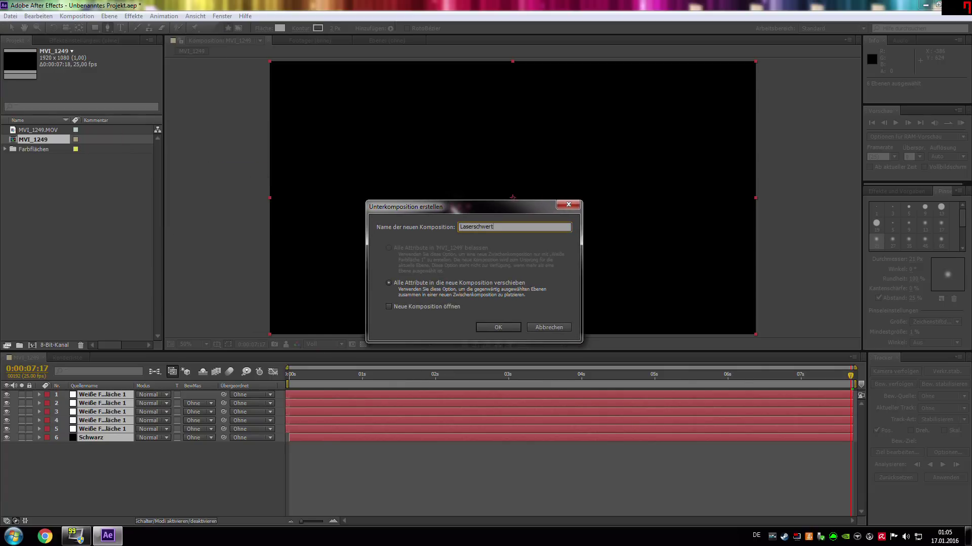
left_click(490, 328)
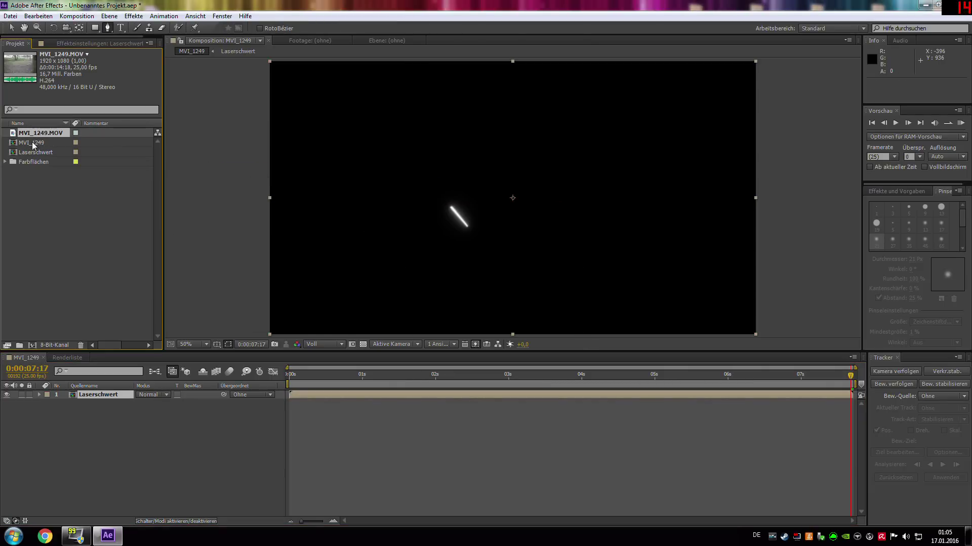
Create a new composition from MVI_1249.MOV and layer the Laserschwert comp above the footage.
right_click(41, 133)
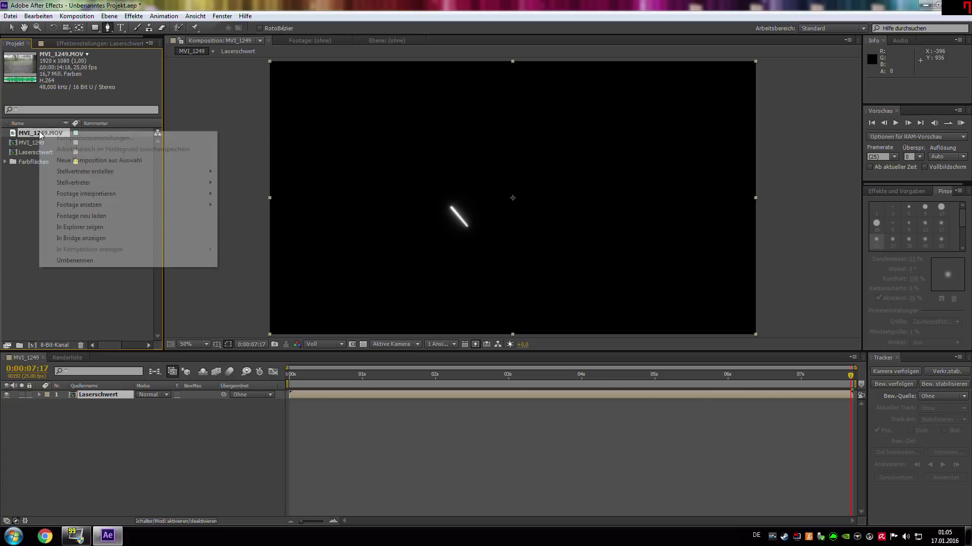
left_click(90, 160)
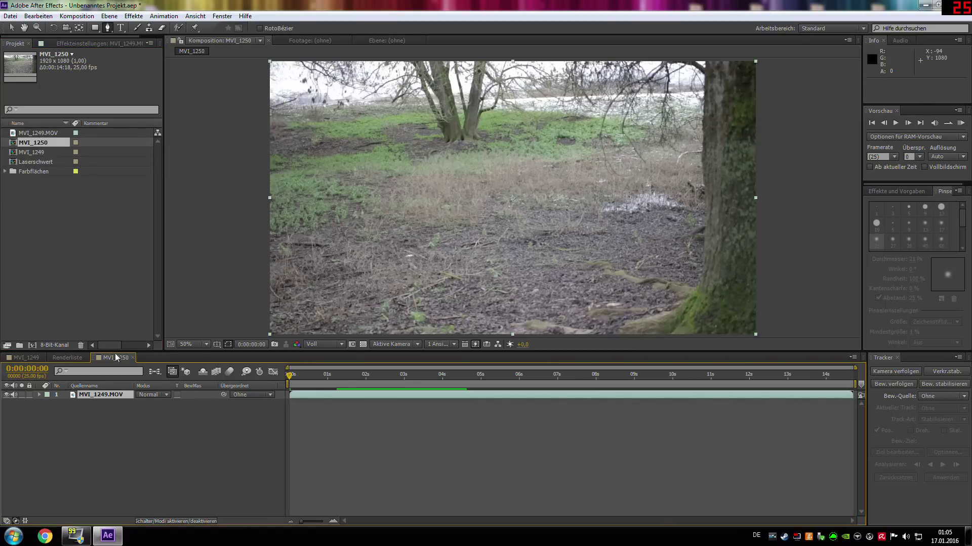
mouse_move(53, 162)
left_mouse_down()
mouse_move(447, 237)
mouse_move(525, 203)
left_mouse_up()
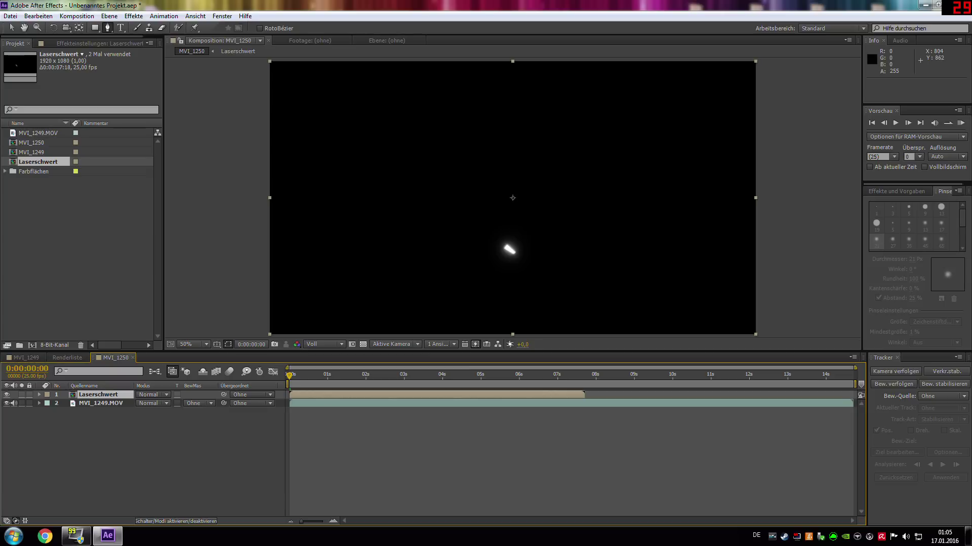
Scrub to a later frame and bring up the blend modes for the footage and Laserschwert layers.
left_click_drag(288, 377, 321, 379)
left_click(102, 403)
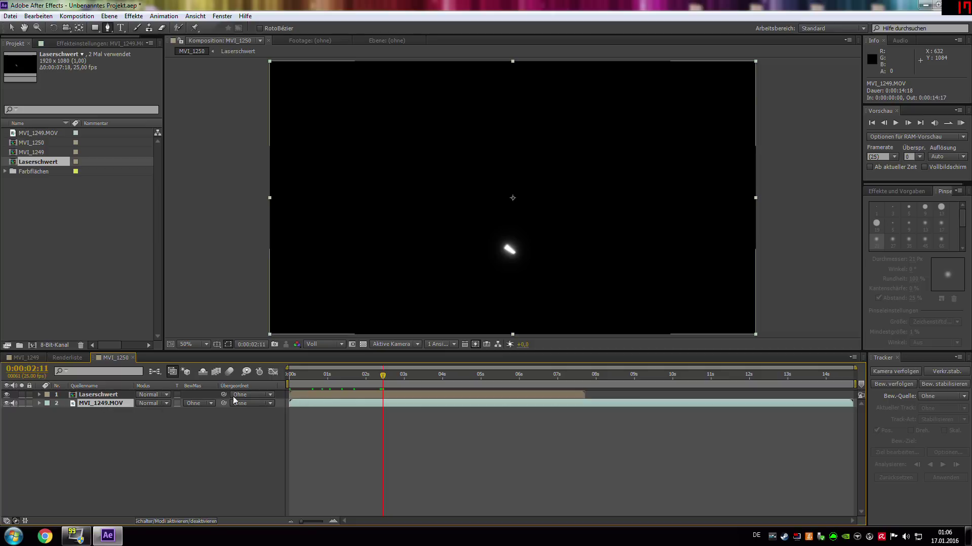
left_click(152, 403)
left_click(155, 456)
left_click(154, 456)
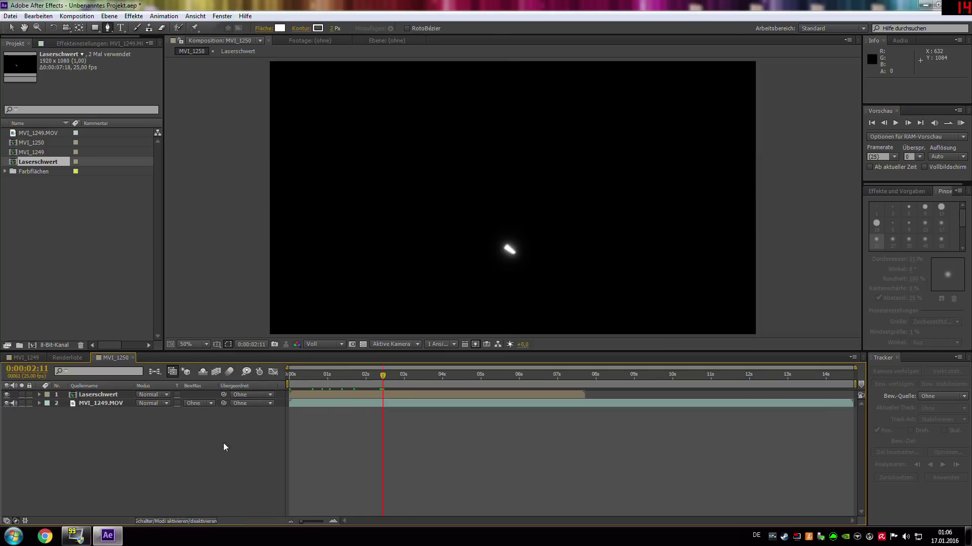
left_click(156, 397)
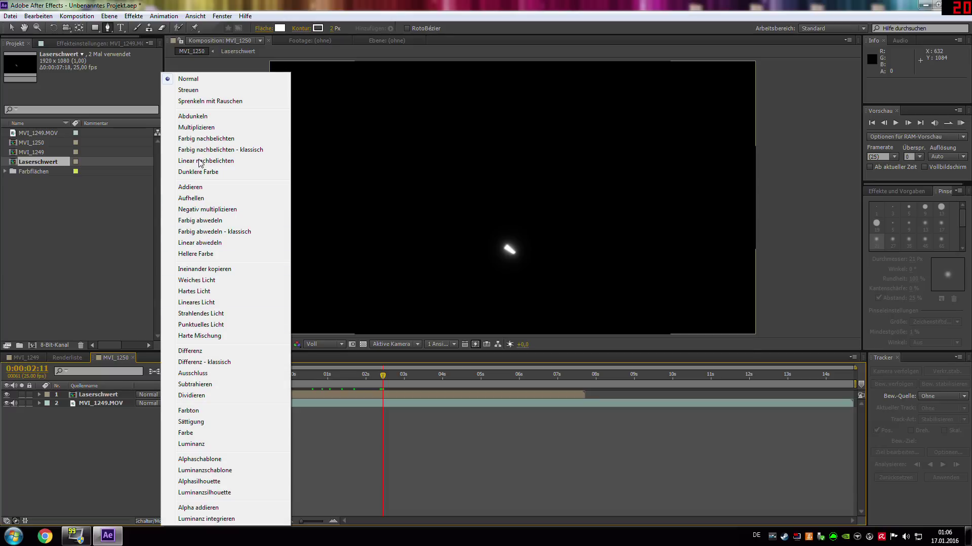
Set Laserschwert to Add blending and trim the footage layer's end at the blade clip's end.
left_click(201, 188)
left_click_drag(386, 377, 585, 375)
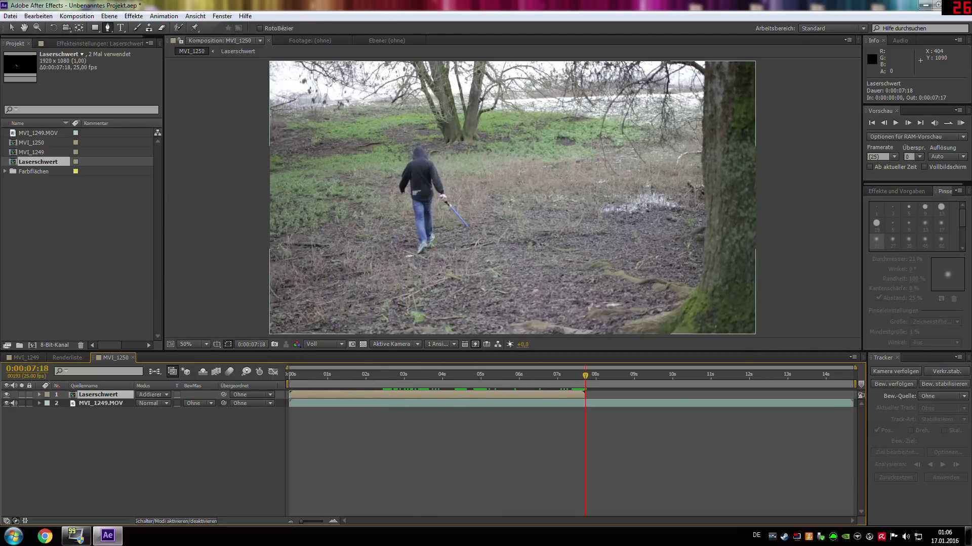
left_click(587, 404)
key("alt+]")
Shift the Laserschwert layer later and trim its start to 4:17.
left_click_drag(584, 377, 406, 375)
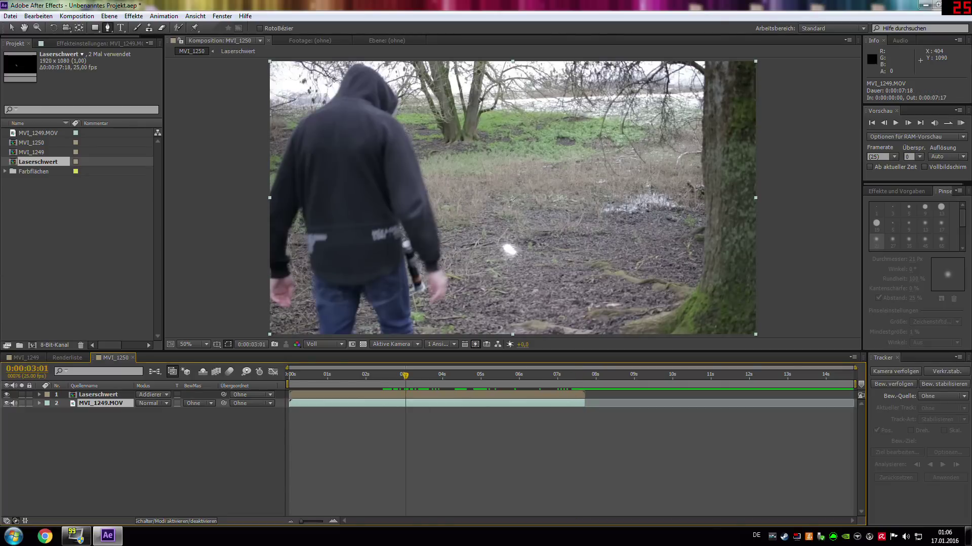
mouse_move(290, 395)
left_mouse_down()
mouse_move(418, 395)
mouse_move(452, 375)
left_mouse_up()
left_click(909, 124)
key("alt+bracketleft")
left_click(909, 124)
left_click(908, 124)
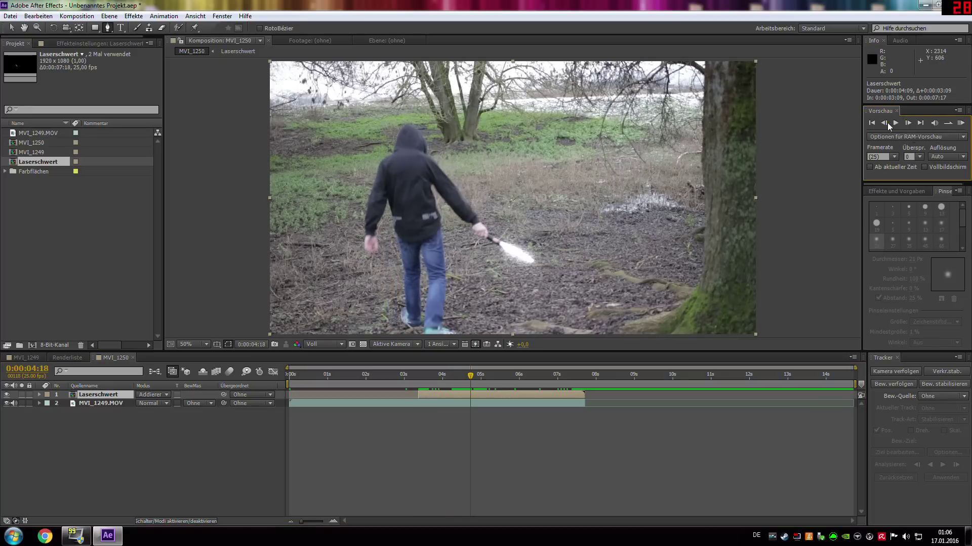
left_click(908, 124)
left_click(908, 124)
left_click(908, 124)
left_click(908, 124)
key("alt+bracketleft")
left_click(908, 124)
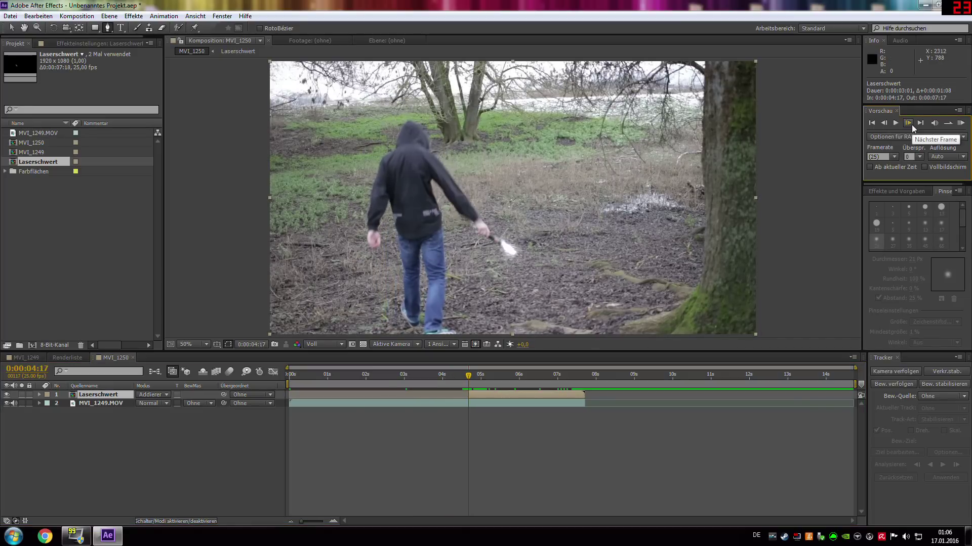
End the work area at 7:18 and trim the composition to the work area.
left_click_drag(853, 384, 585, 384)
right_click(572, 385)
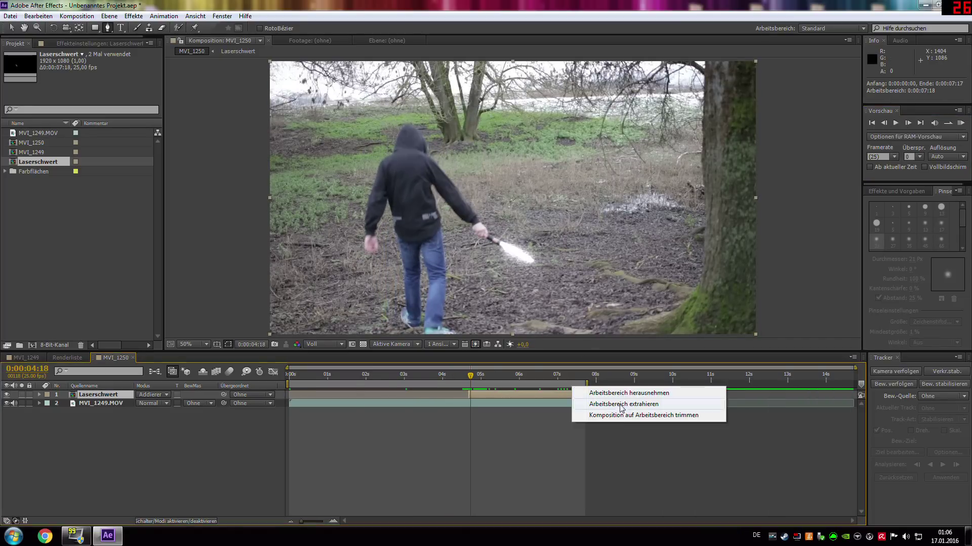
left_click(602, 414)
left_click(689, 375)
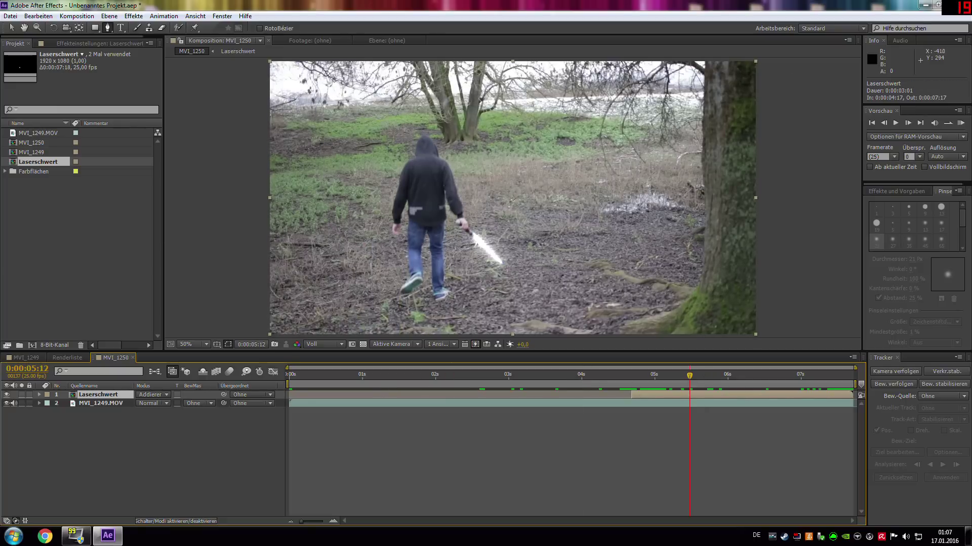
left_click(134, 16)
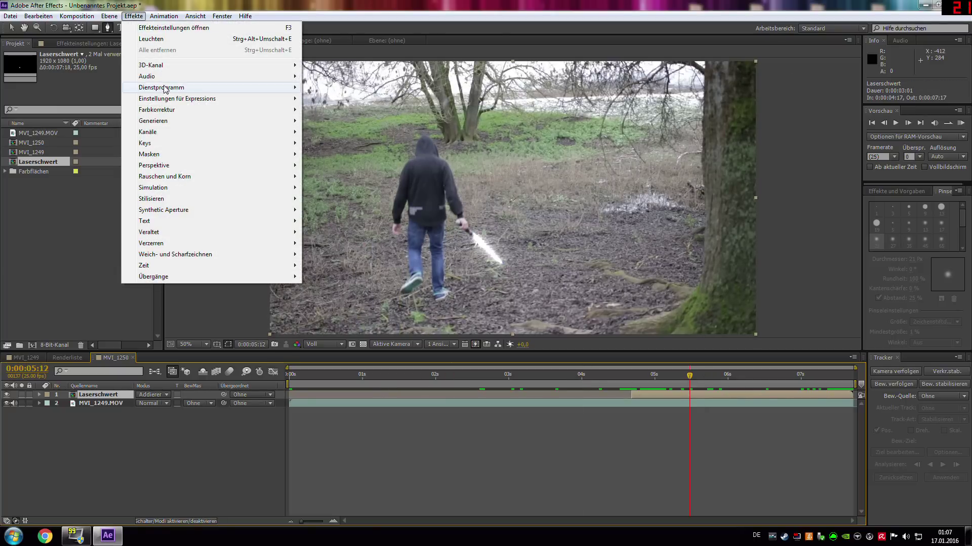
Apply the Farbbalance effect from Farbkorrektur to the Laserschwert layer.
mouse_move(175, 110)
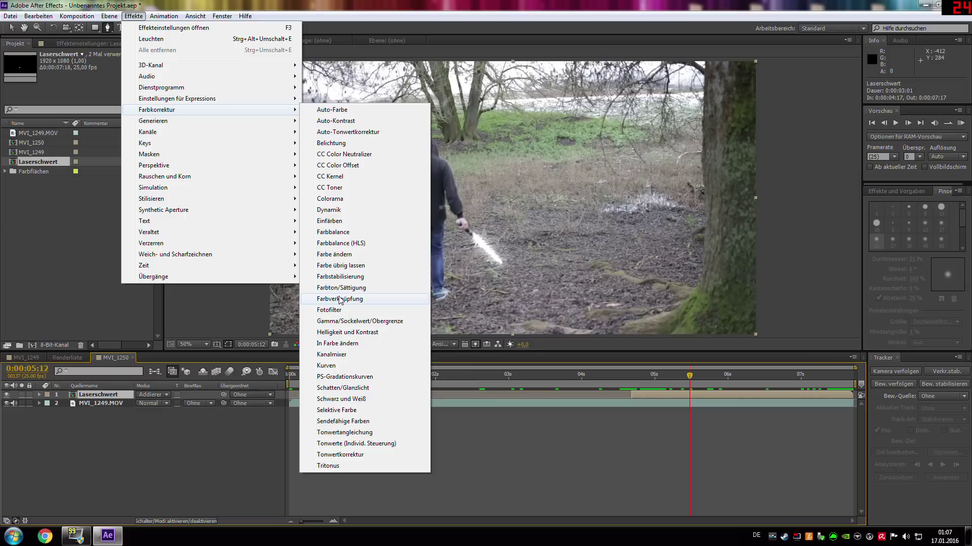
left_click(340, 232)
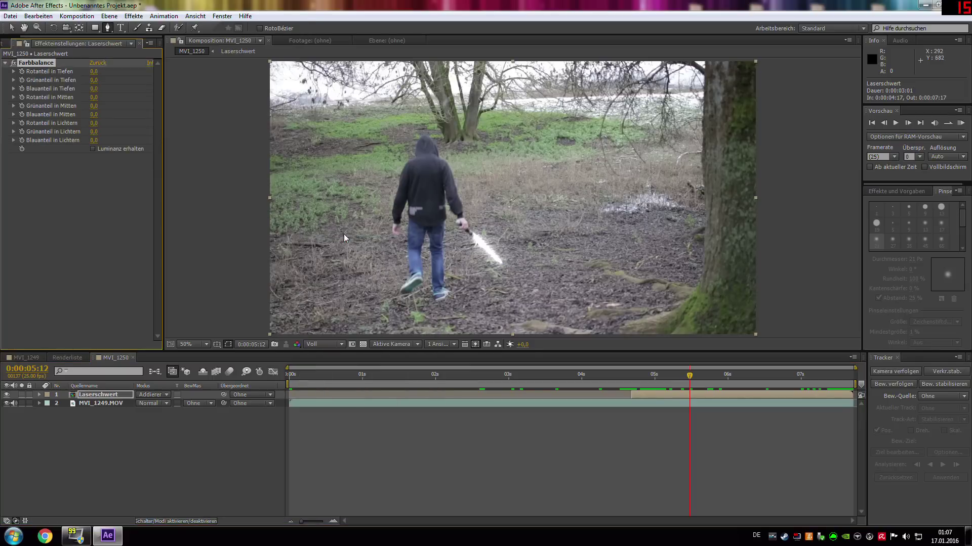
key("v")
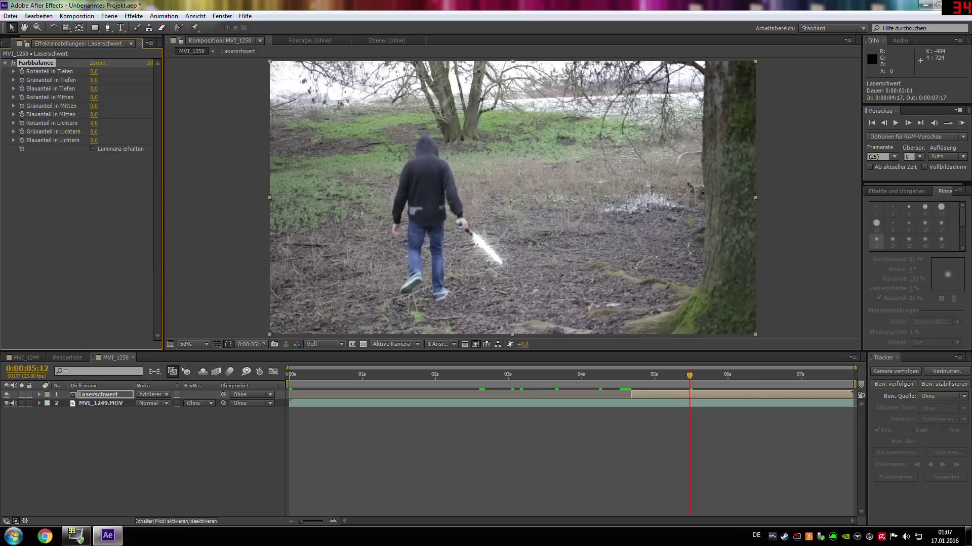
Try green in highlights and midtones at 100, then reset both green values to 0.
left_click_drag(94, 131, 149, 139)
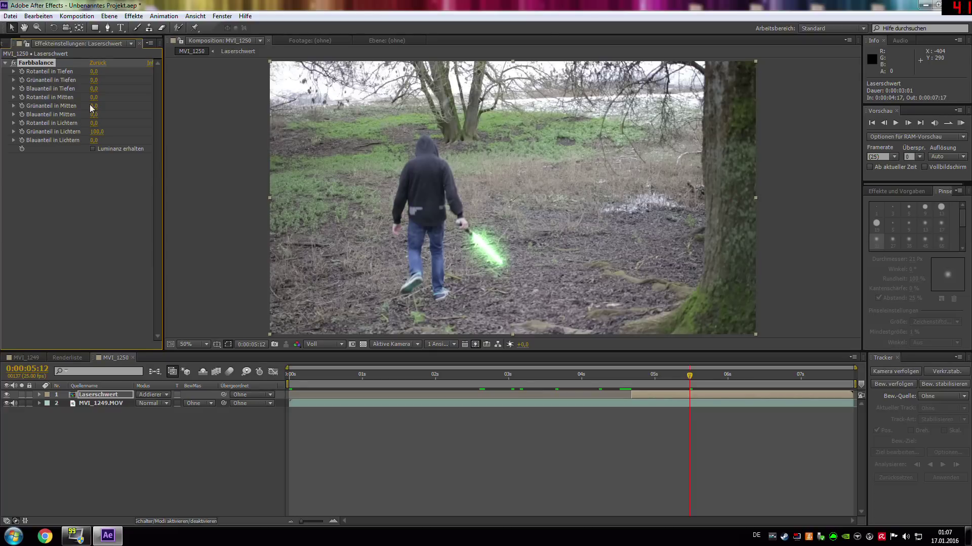
left_click_drag(94, 105, 176, 123)
left_click_drag(96, 105, 76, 106)
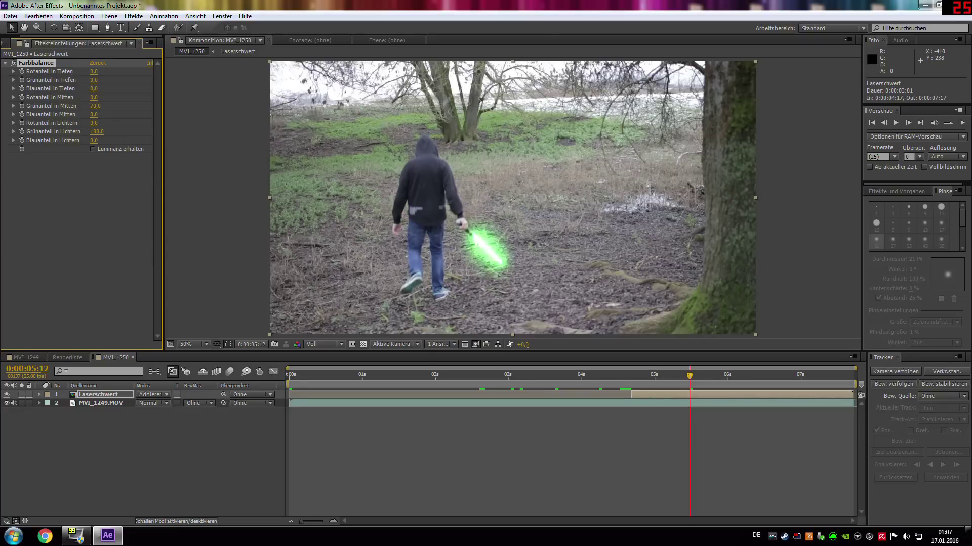
type("0")
key("Return")
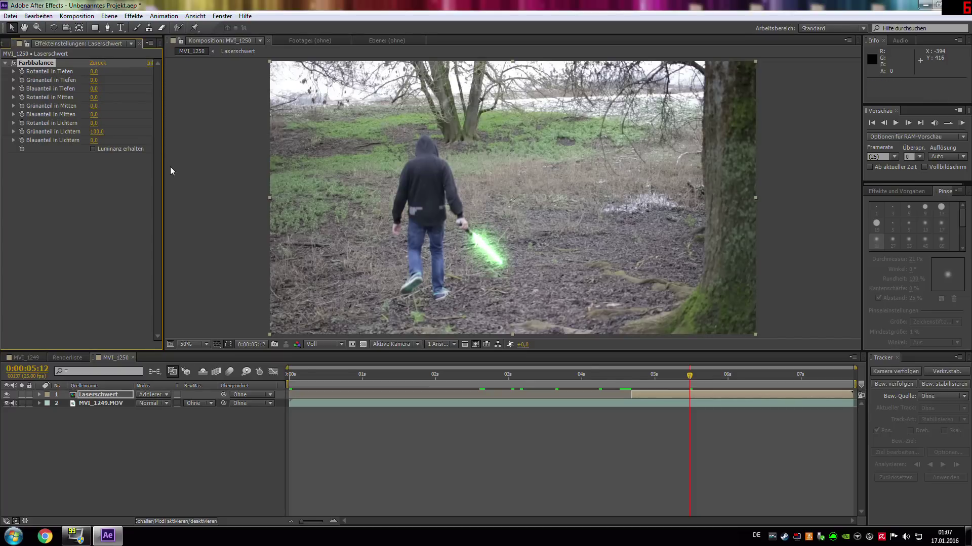
type("0")
key("Return")
type("100")
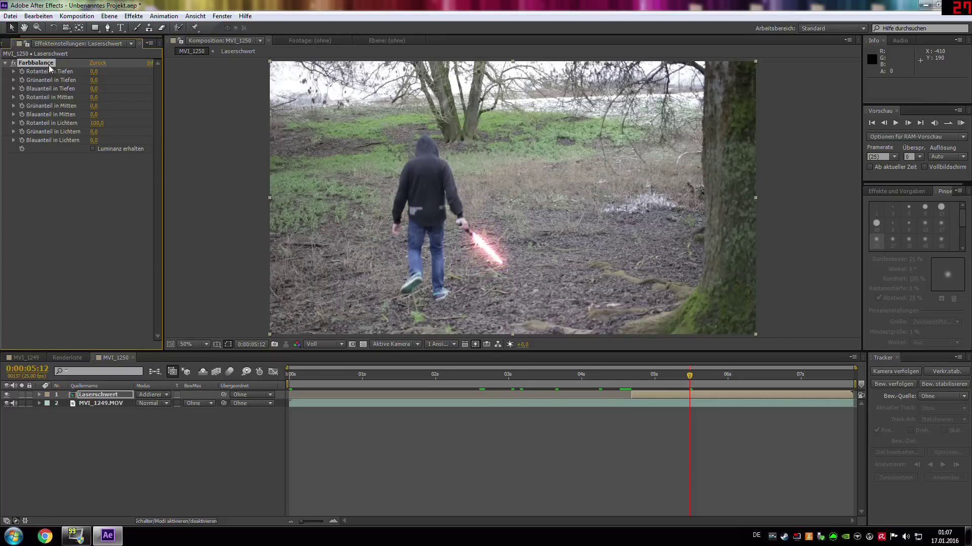
Raise red in midtones to about 99, preview the red blade from 4:06, and set red in highlights to 0.
left_click_drag(94, 97, 122, 97)
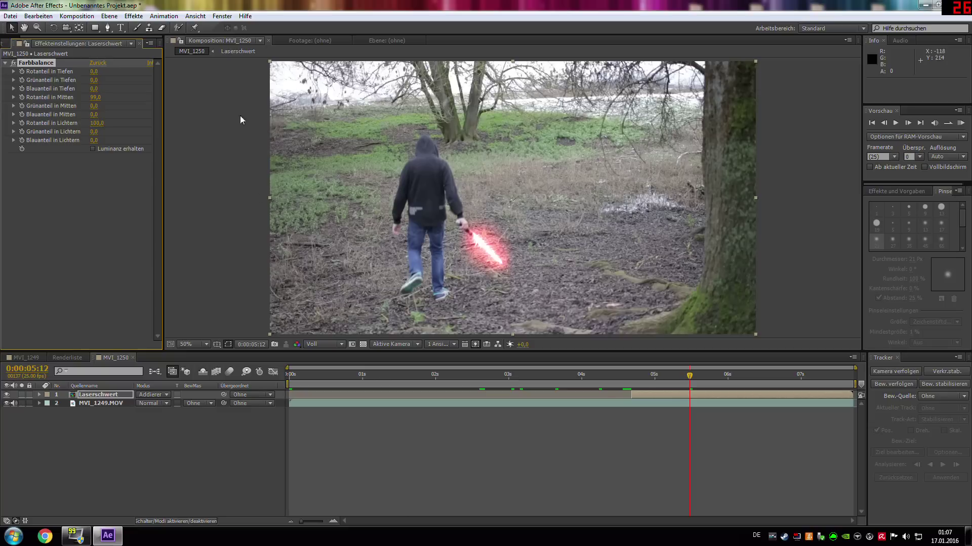
key("Page_Up")
key("Page_Up")
key("Page_Up")
key("Page_Up")
key("Page_Up")
key("Page_Up")
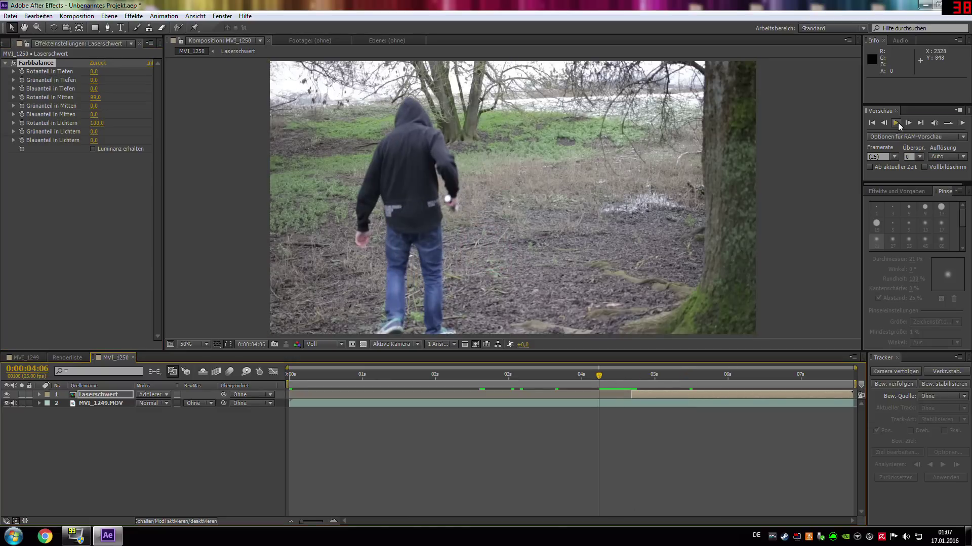
left_click(895, 123)
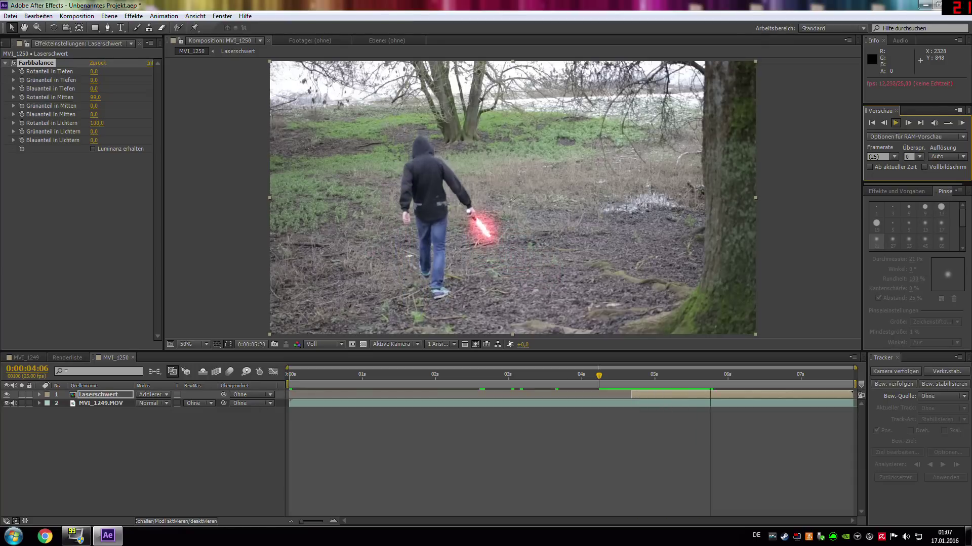
left_click(98, 123)
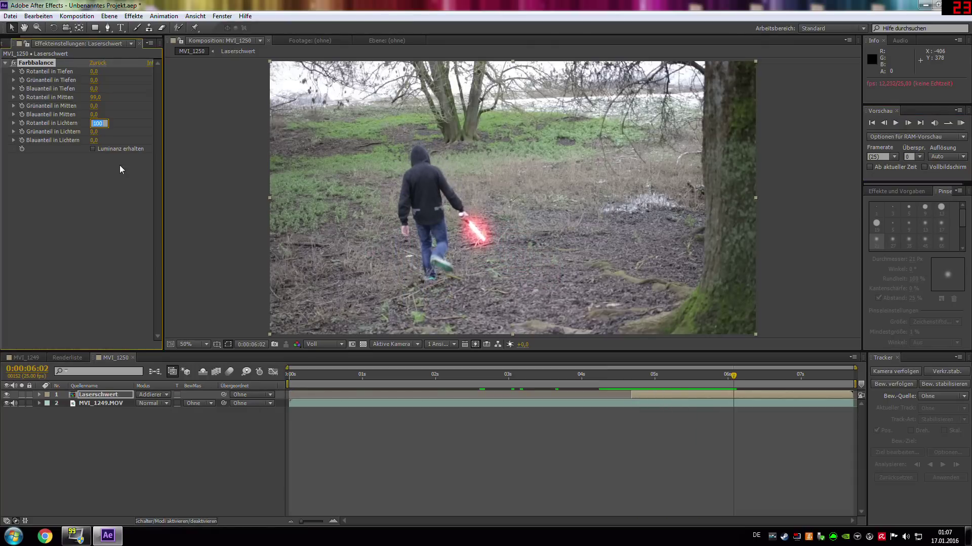
type("0")
key("Return")
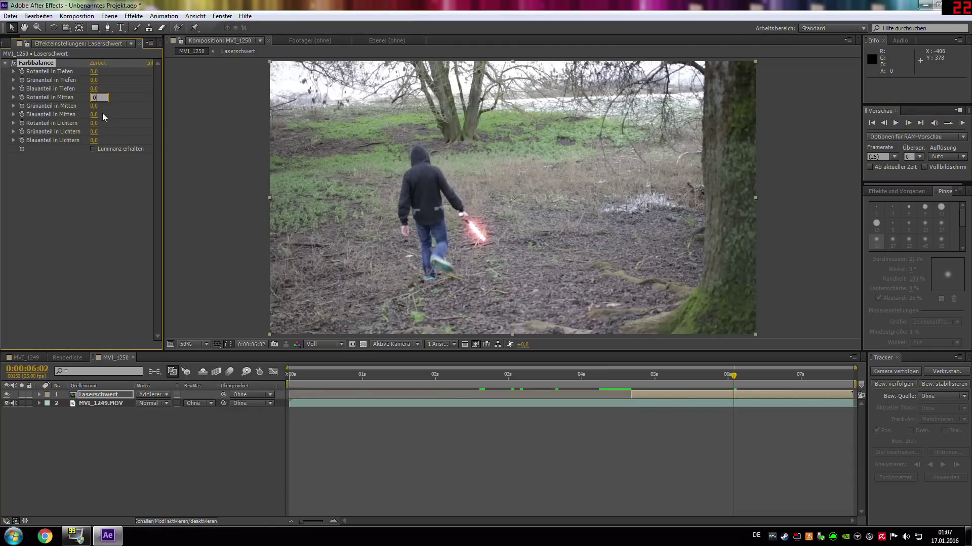